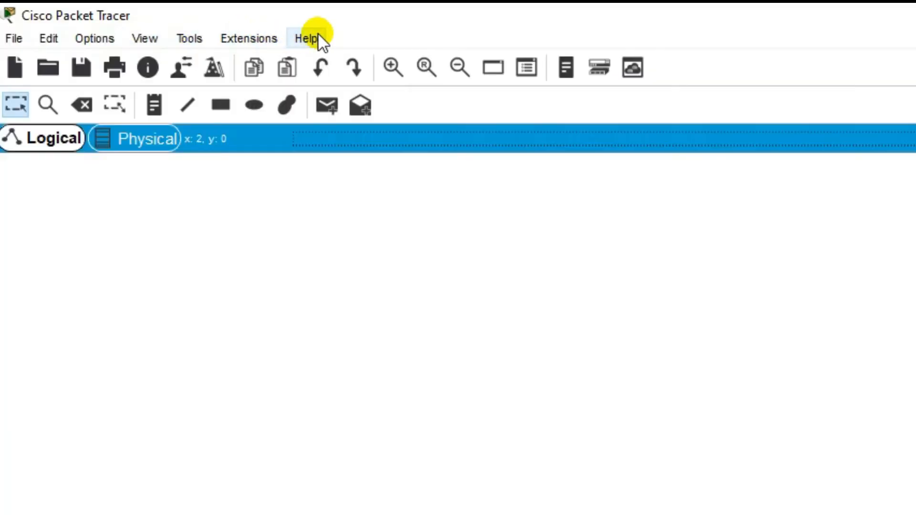
- Open the sample file 802_11a_b_g_n.pkt from the Wireless samples folder
click(13, 42)
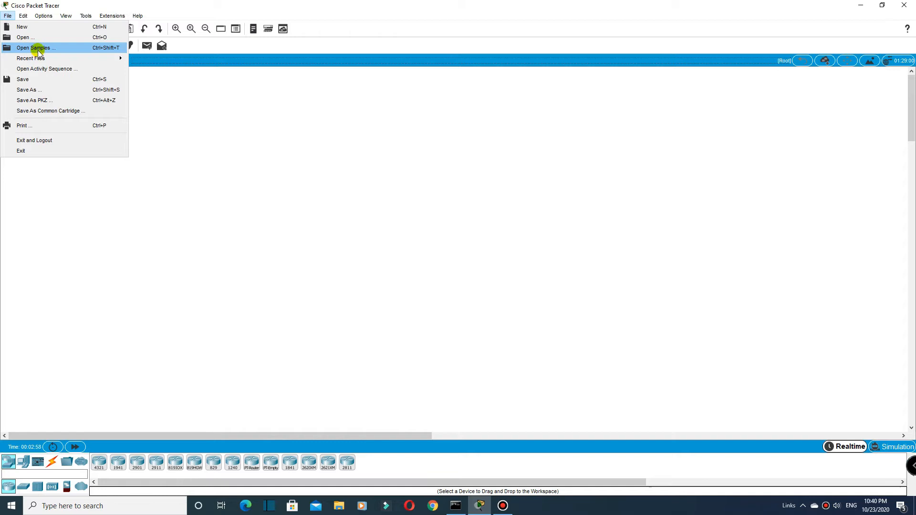
click(39, 50)
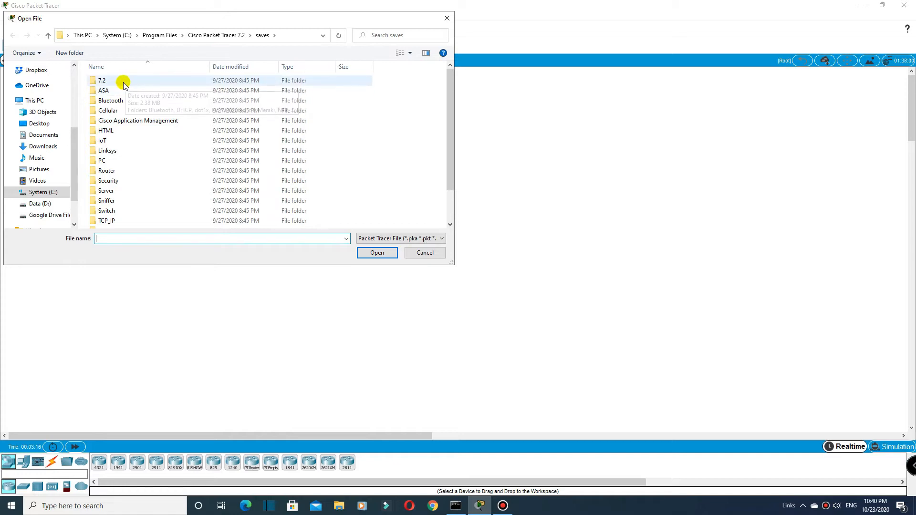
scroll(133, 180, down, 1)
scroll(124, 179, down, 1)
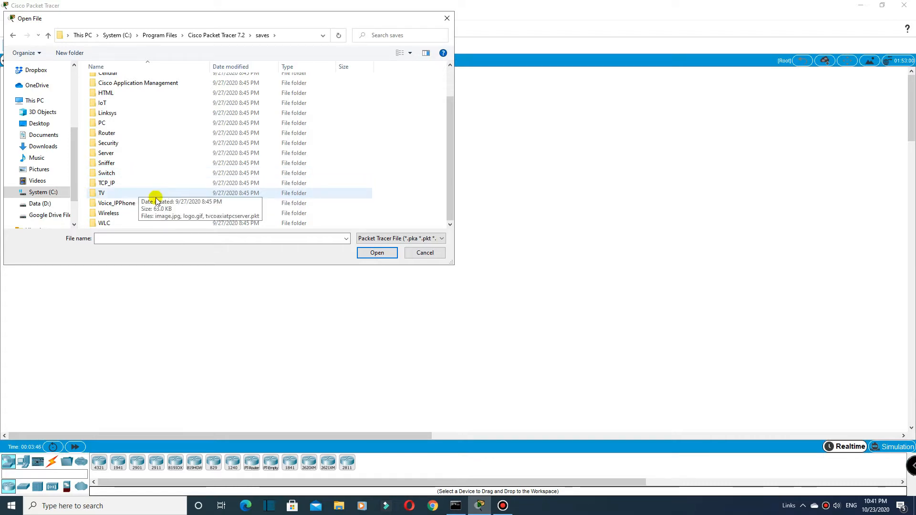
double_click(115, 215)
click(135, 82)
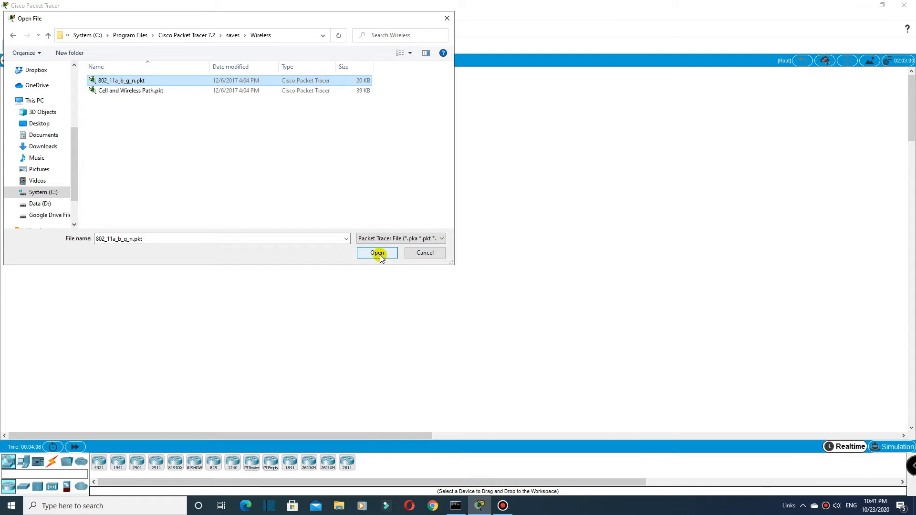
click(378, 253)
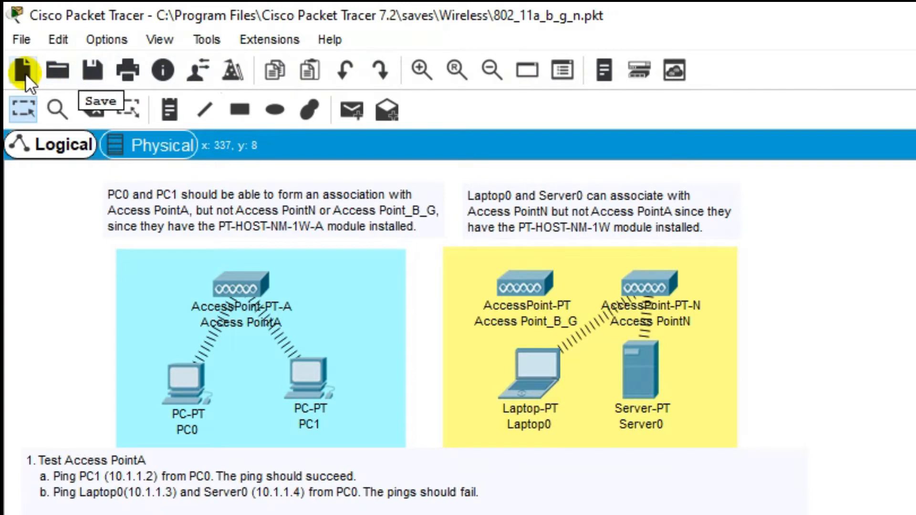
click(19, 38)
click(813, 119)
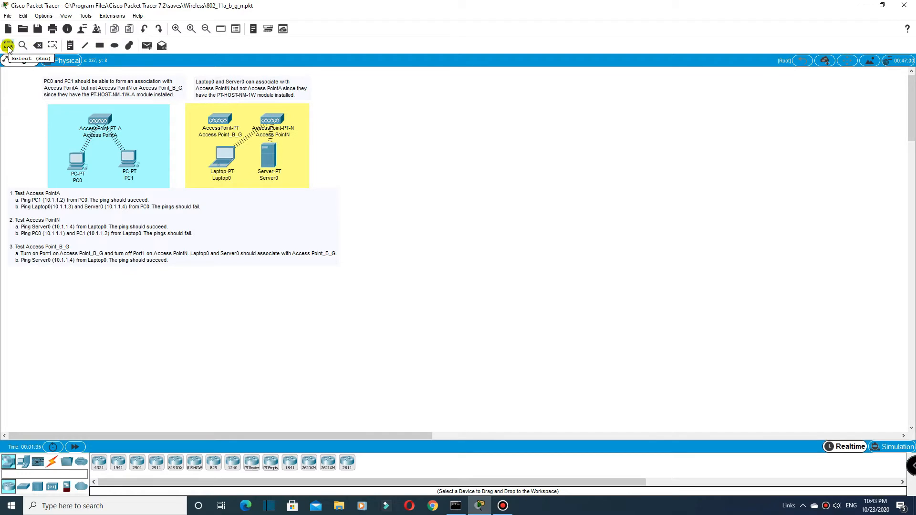
- View the device window of Access PointA, then inspect the port status tables of Access PointA and PC0
click(105, 121)
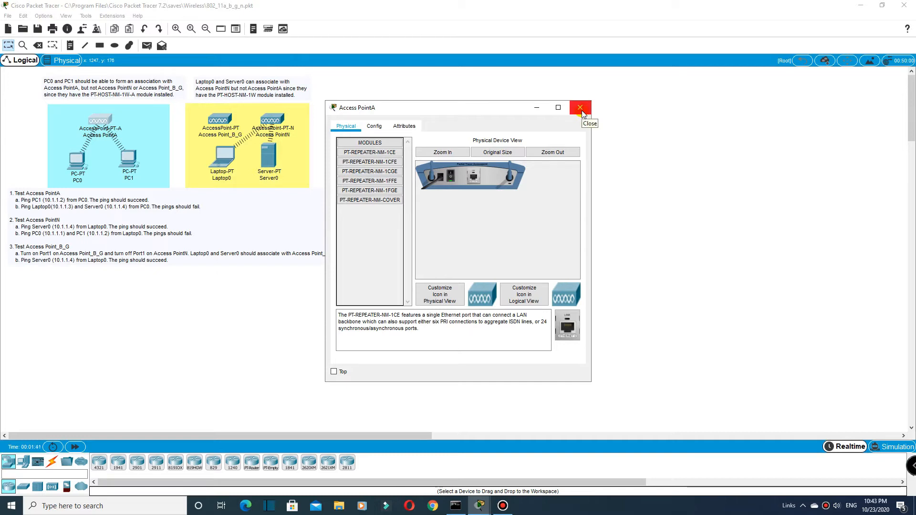
click(580, 107)
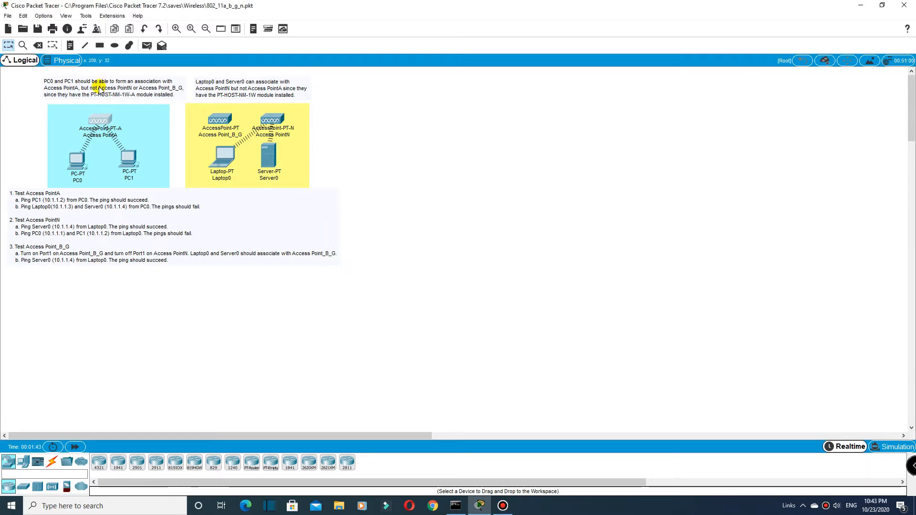
click(23, 46)
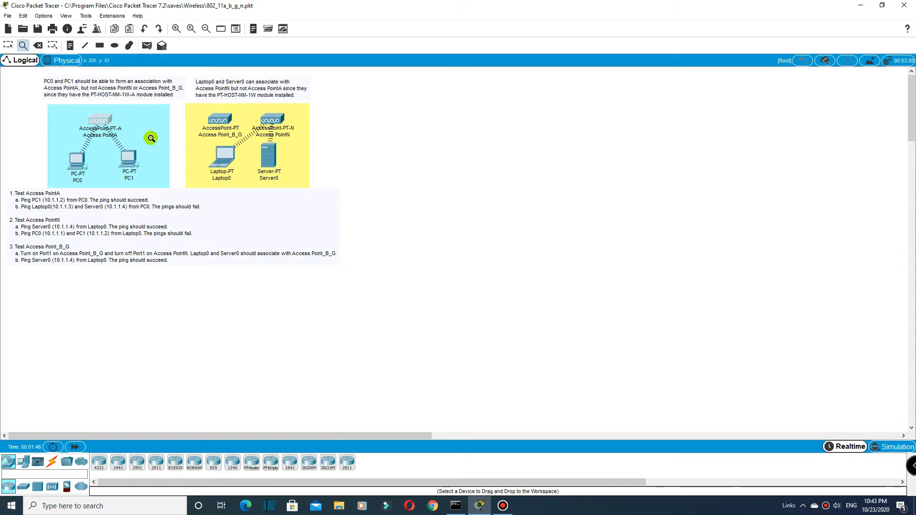
click(101, 120)
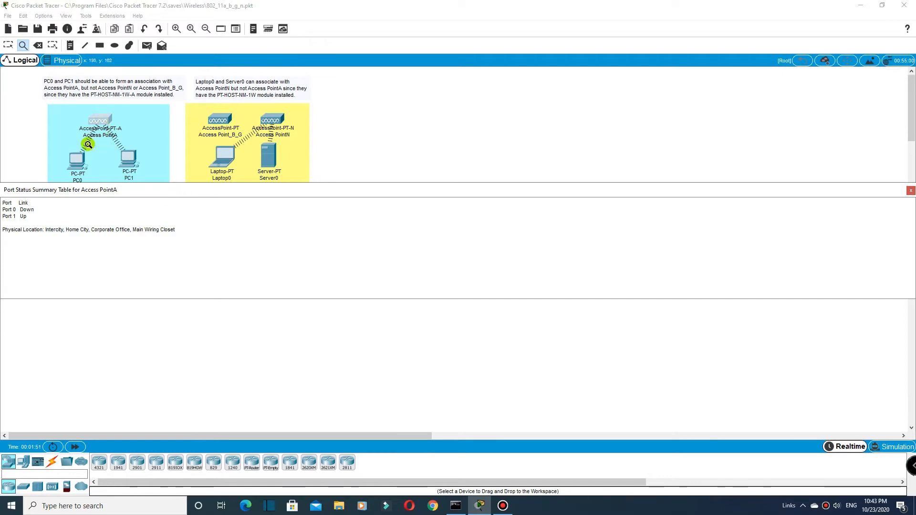
click(79, 159)
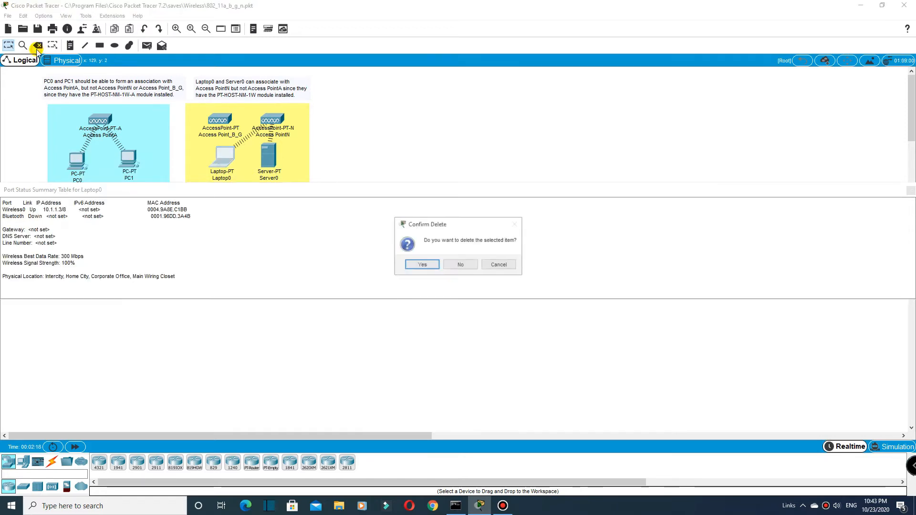
- Dismiss the pending deletion and delete Access PointA from the blue area of the workspace
click(499, 265)
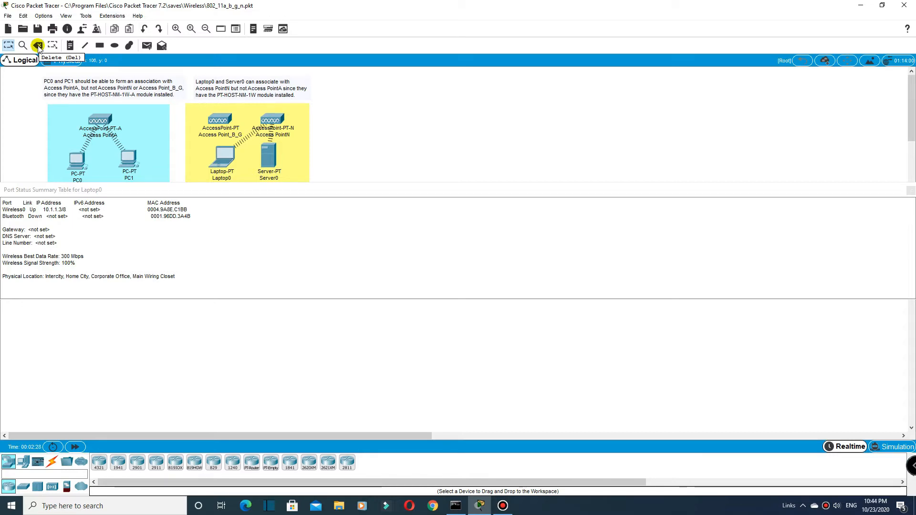
click(38, 46)
click(102, 119)
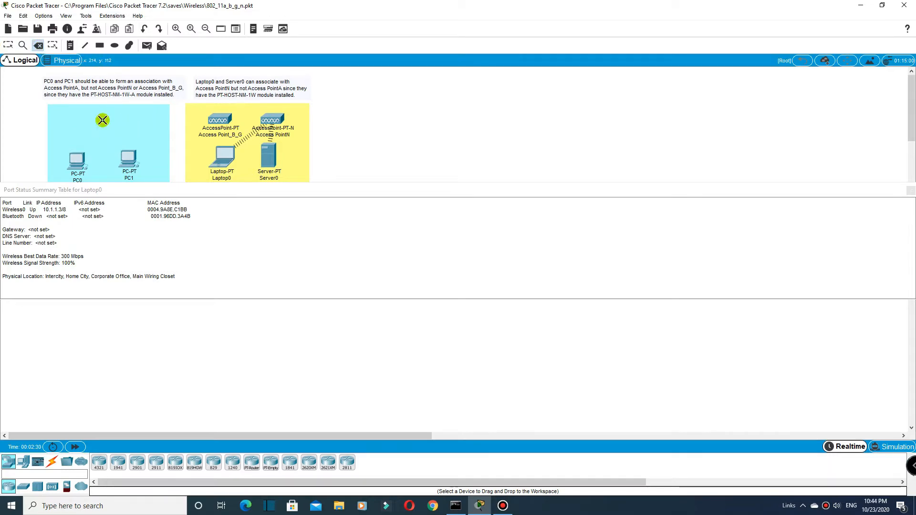
- Enlarge the empty outlined rectangle with the resize tool and add a tiny unfilled ellipse near its upper-left corner
click(53, 46)
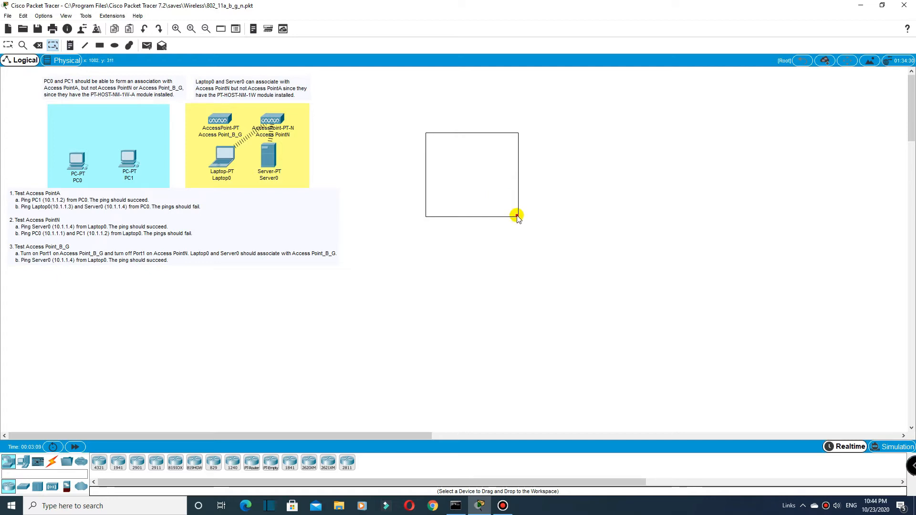
drag(517, 215, 713, 280)
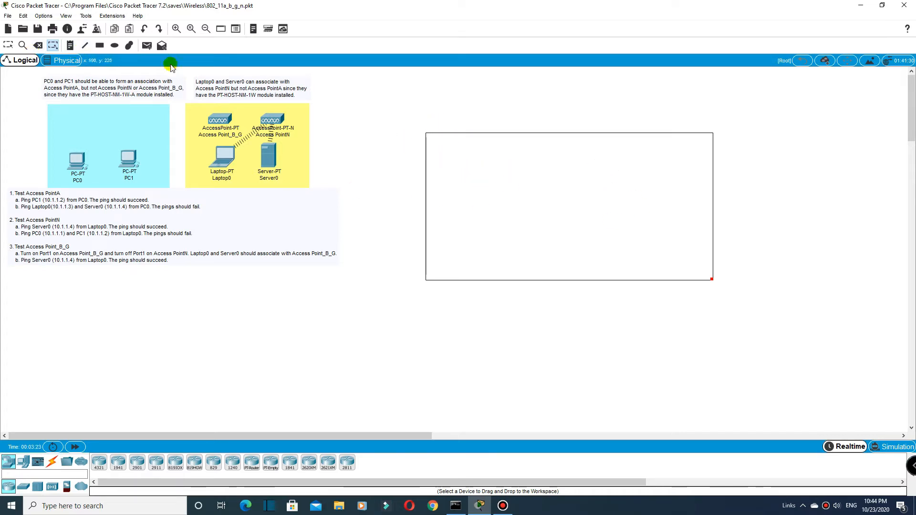
click(115, 45)
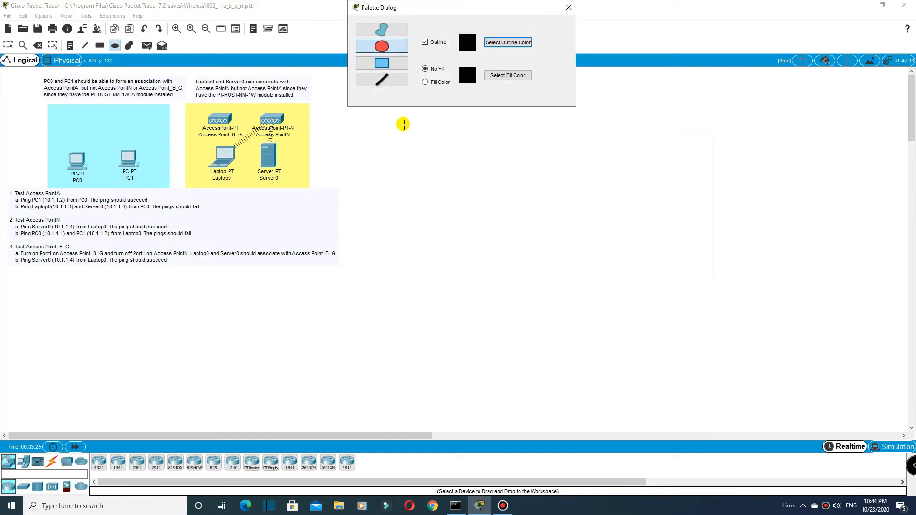
click(568, 7)
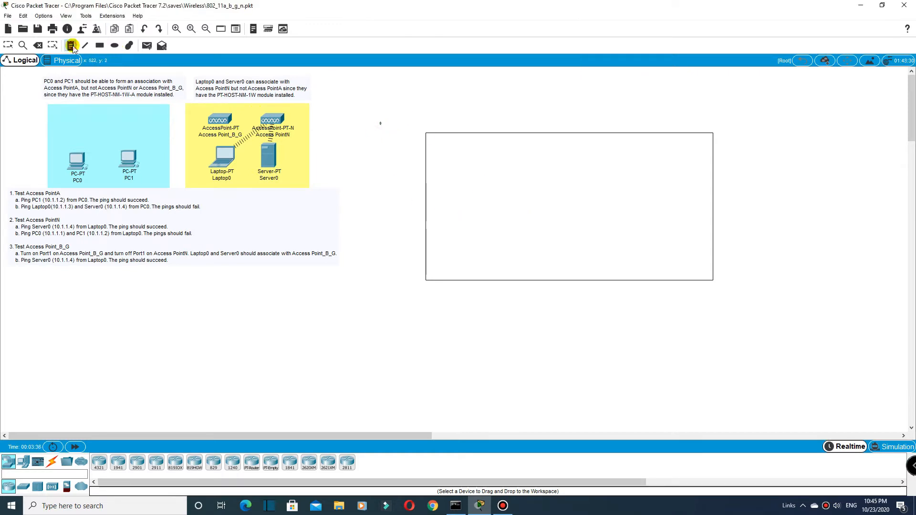
- Place a note reading "gfggfg hh" on the workspace below the test instructions
click(366, 91)
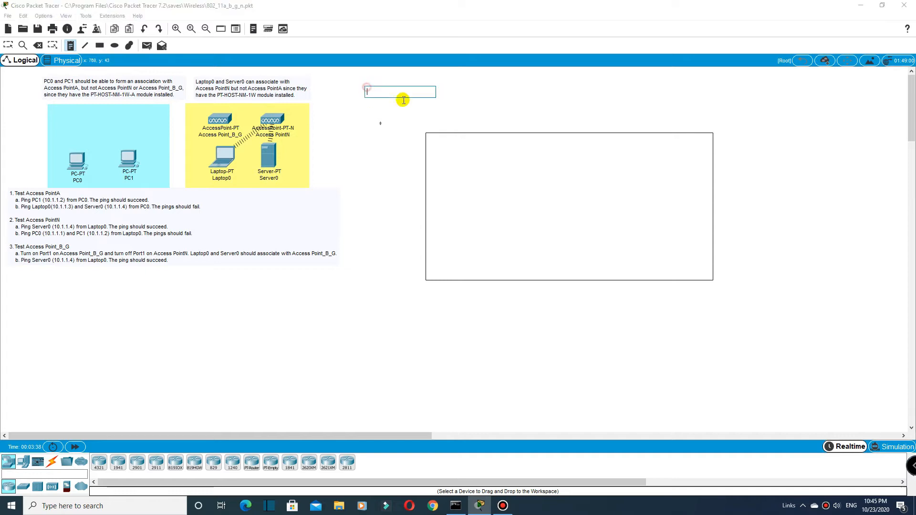
click(216, 84)
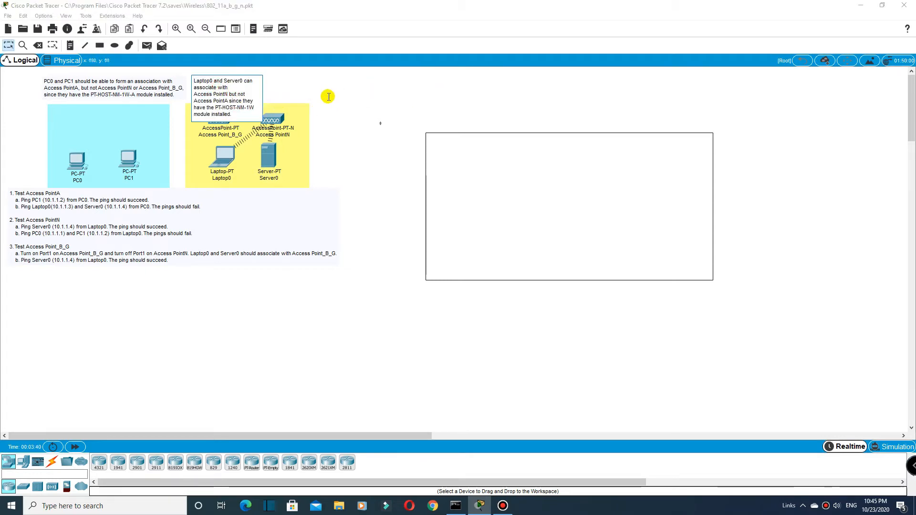
click(70, 45)
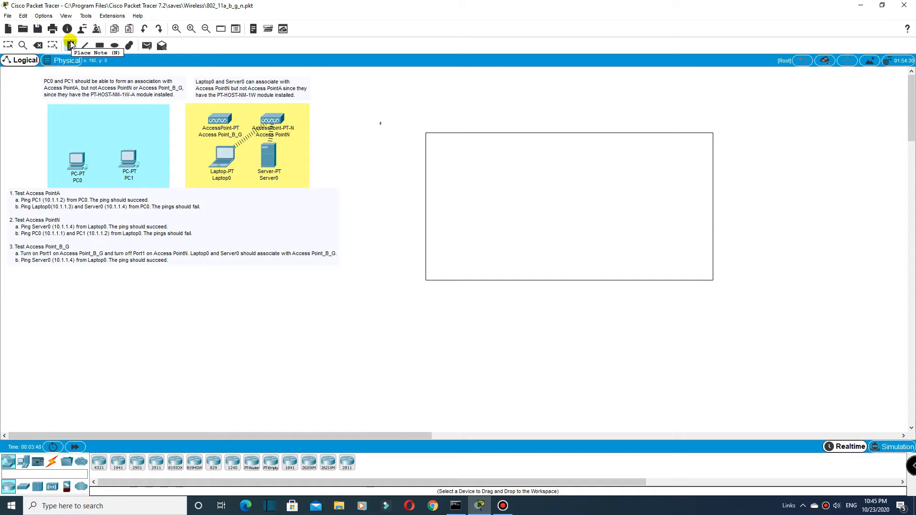
click(215, 297)
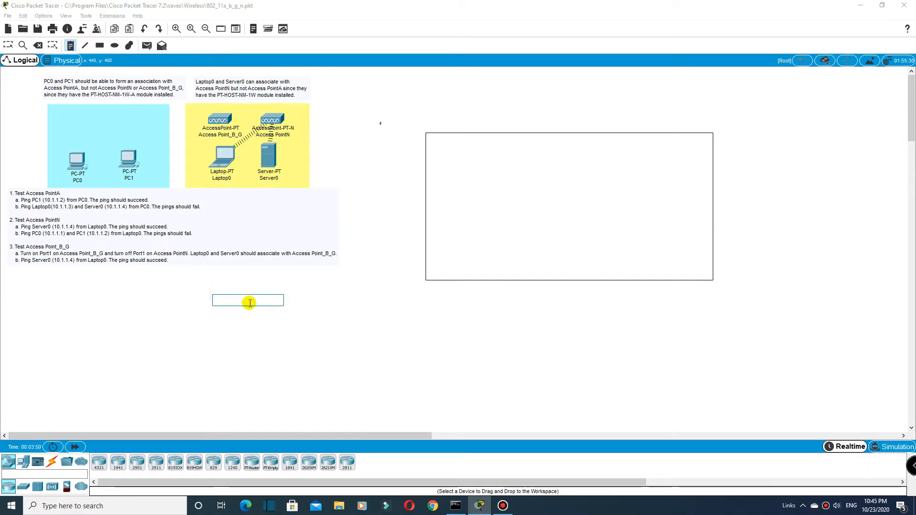
text(gfg)
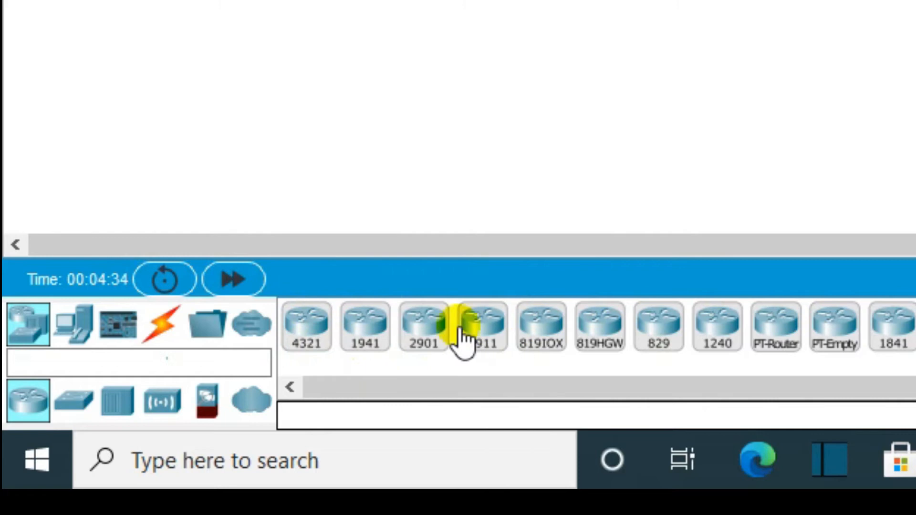
- Place a 4321 router on the workspace beside the "gfggfg hh" note and open its device window
click(309, 324)
click(353, 309)
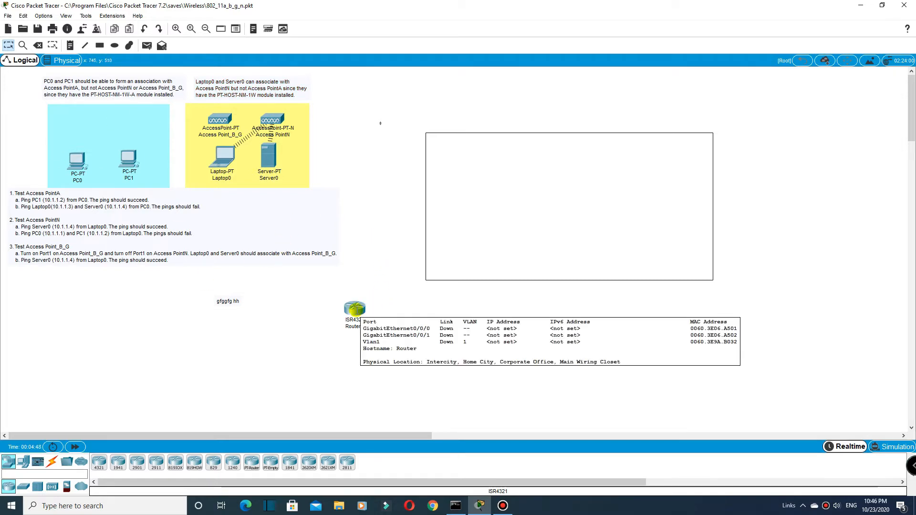
click(354, 308)
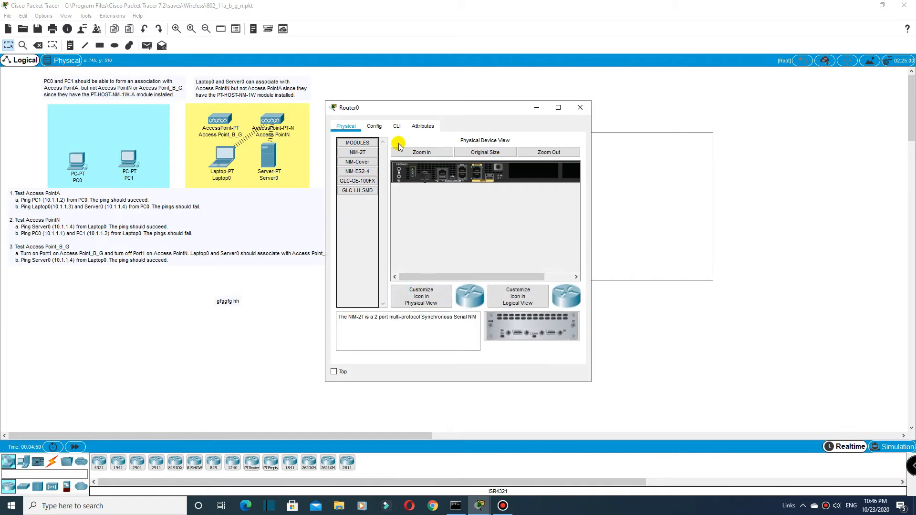
- View Router0's command line interface and its global configuration settings
click(396, 127)
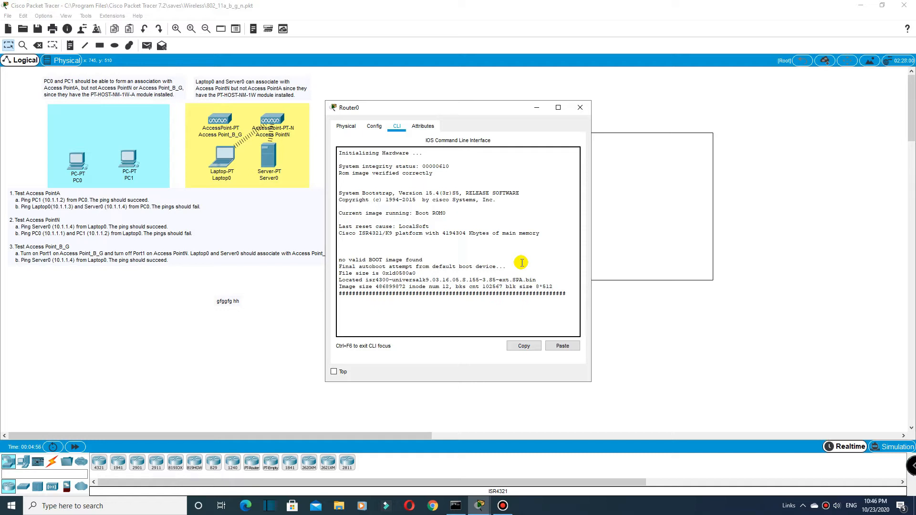
click(375, 126)
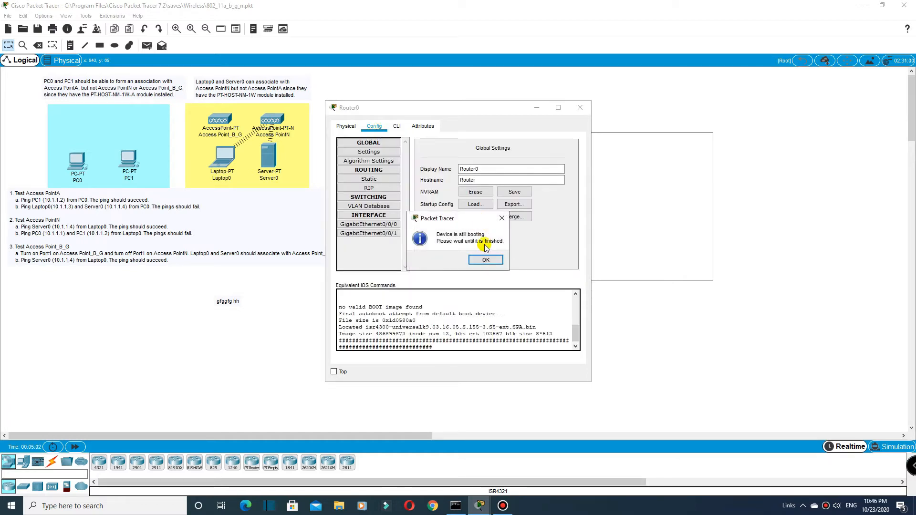
click(477, 258)
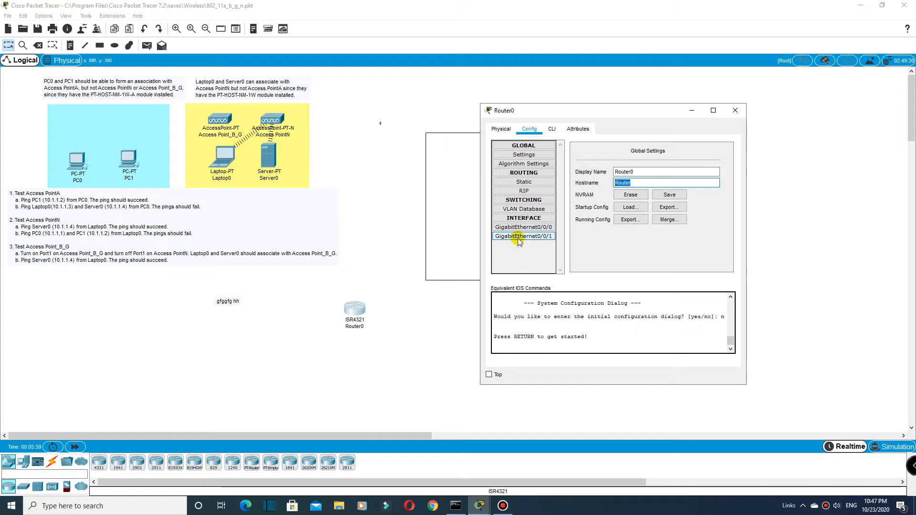
- Maximize Router0's physical device view, zoom in on the chassis and switch the router's power off
click(501, 127)
click(715, 111)
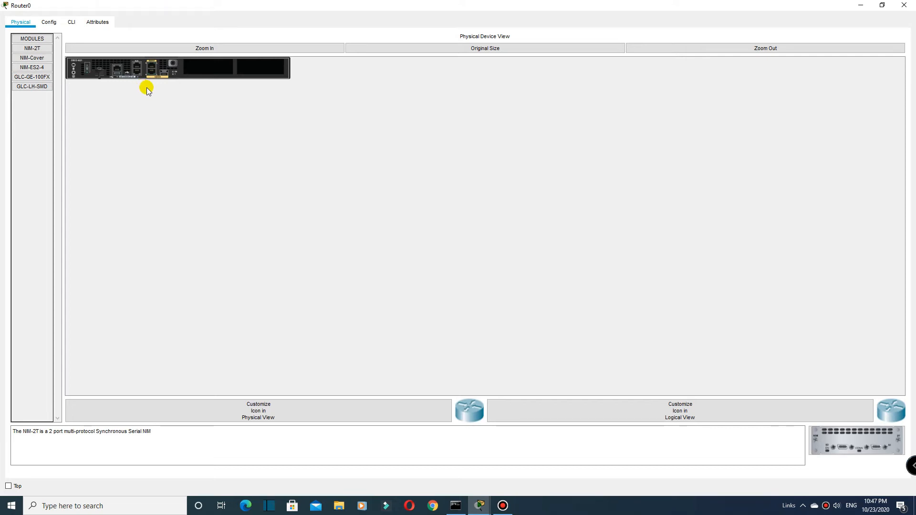
click(226, 50)
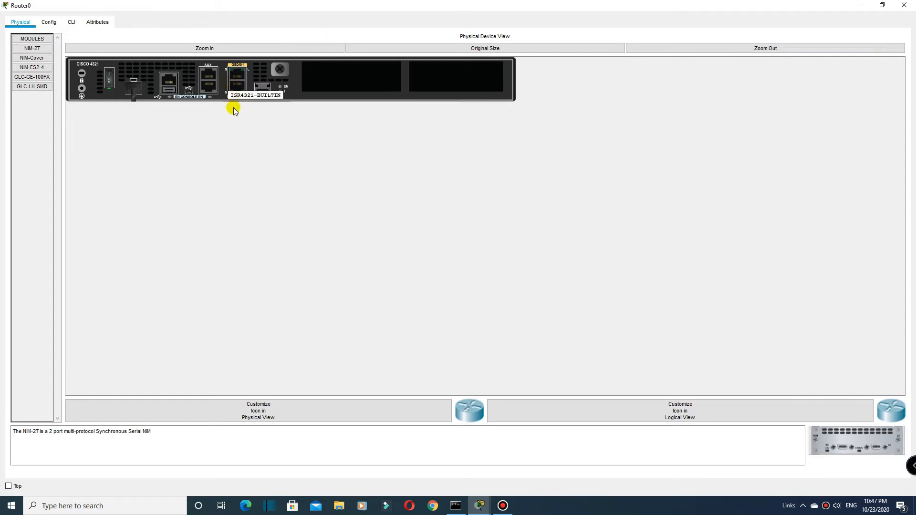
click(109, 84)
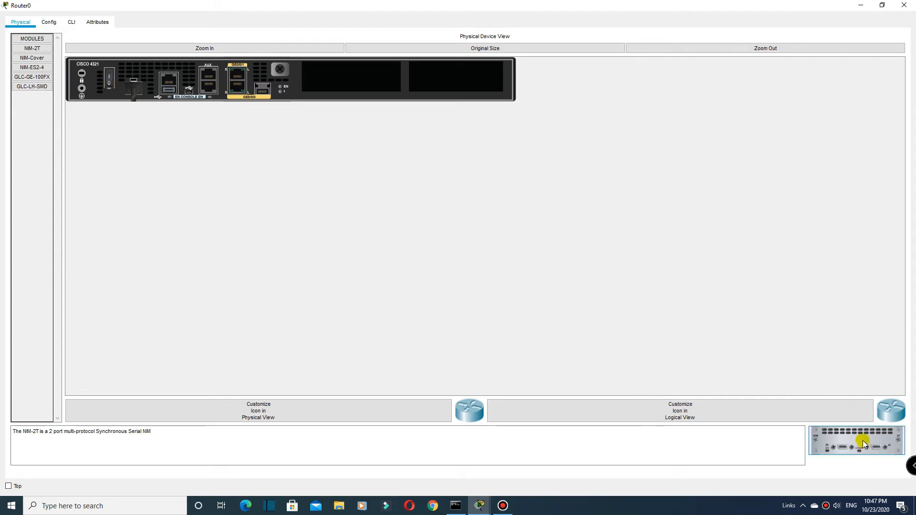
- Review the descriptions of the available router modules, such as NIM-Cover and NIM-ES2-4, and highlight the NIM-2T description
click(31, 78)
click(32, 67)
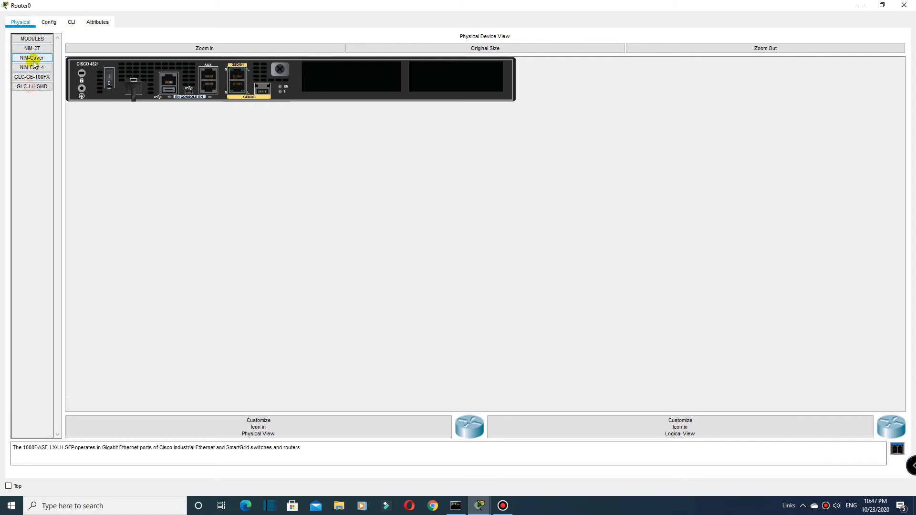
click(33, 49)
click(33, 58)
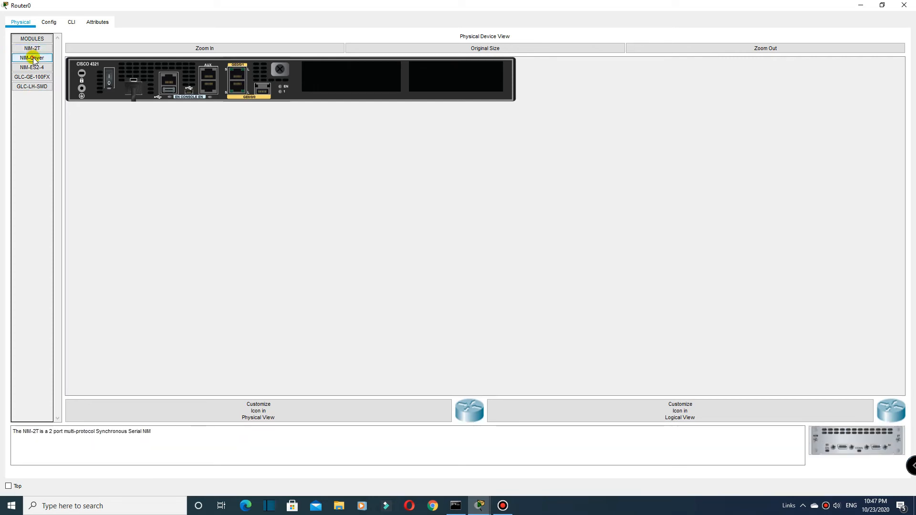
click(33, 67)
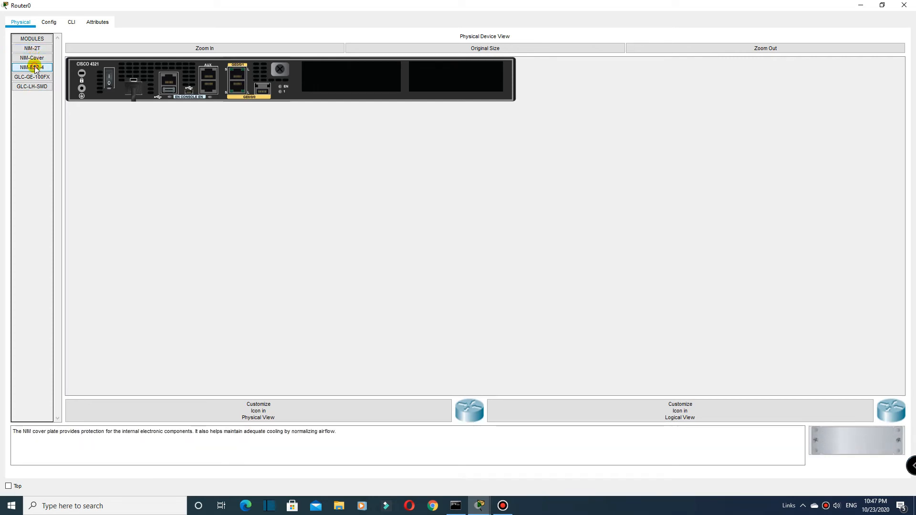
click(35, 49)
click(40, 51)
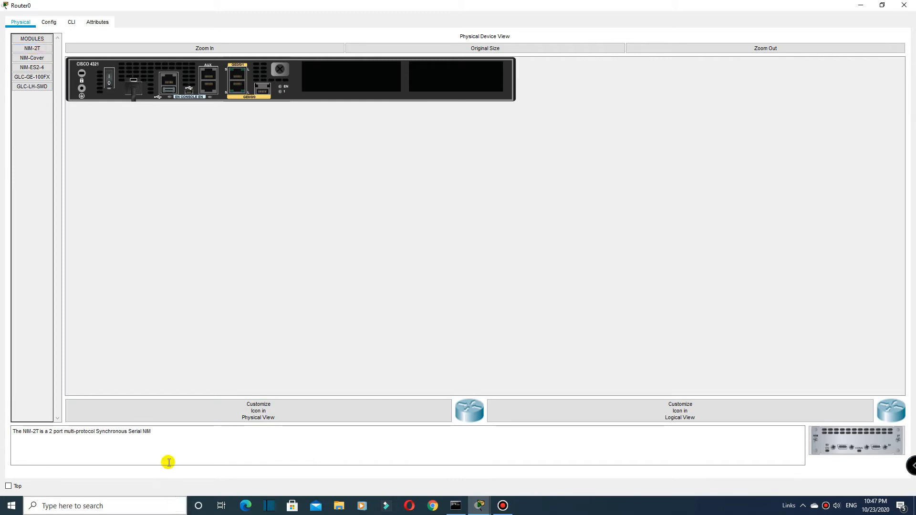
drag(157, 432, 5, 432)
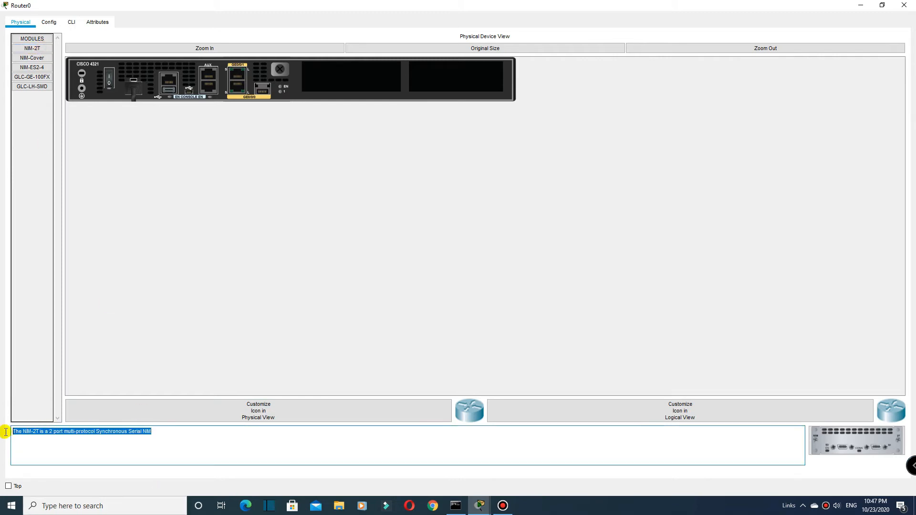
- Highlight part of the NIM-2T description and install an NIM-2T module in each of Router0's two empty slots
click(50, 431)
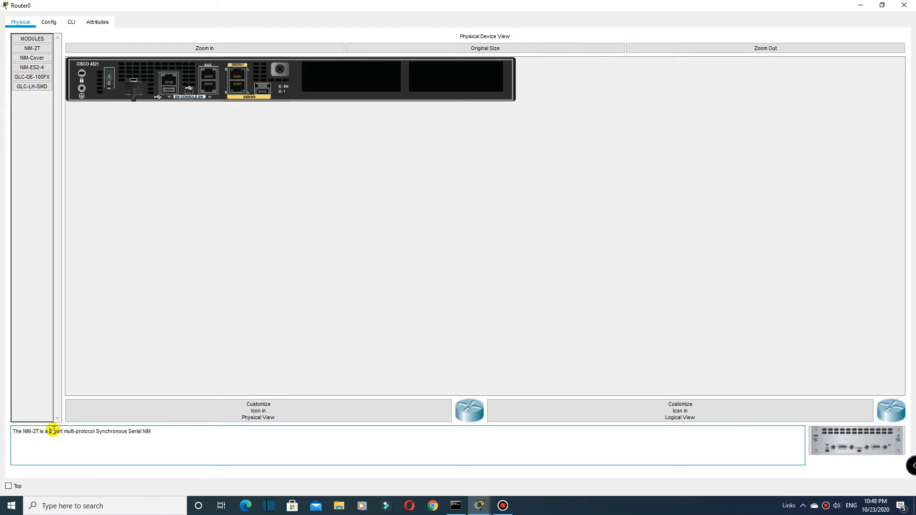
drag(56, 432, 172, 434)
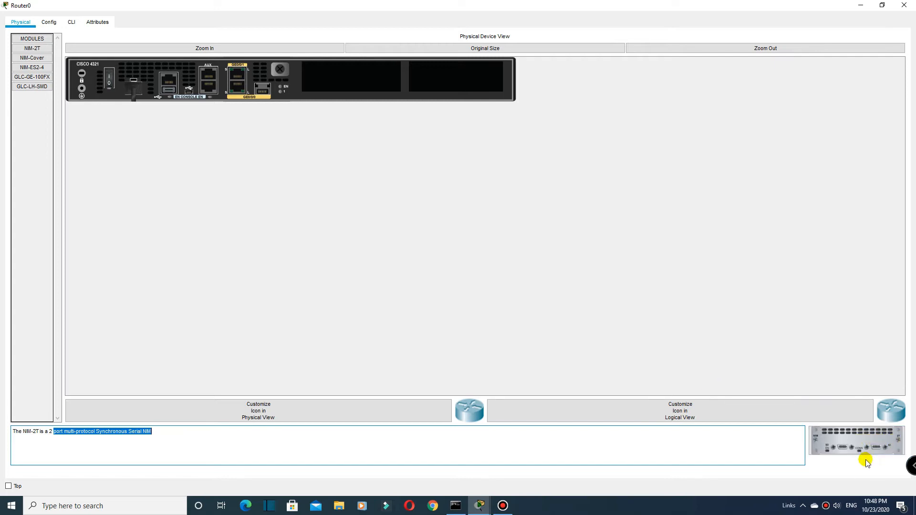
drag(875, 443, 351, 84)
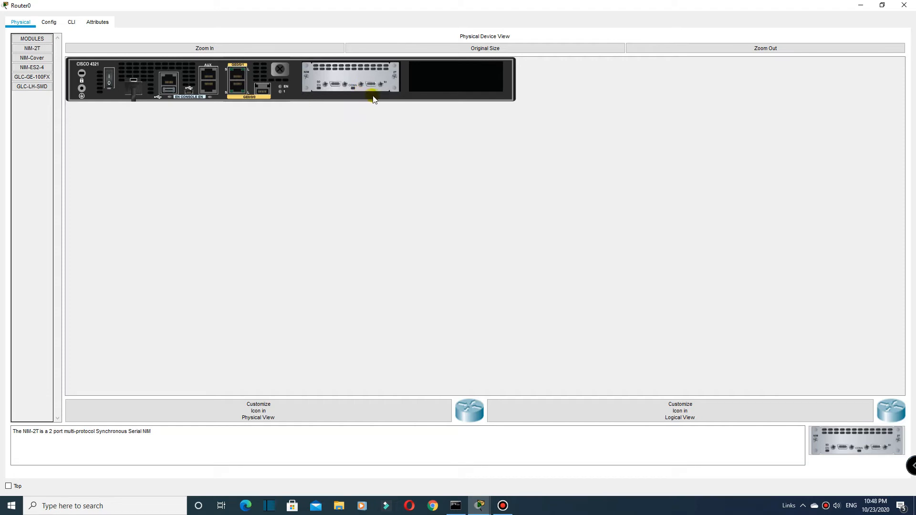
drag(843, 440, 456, 84)
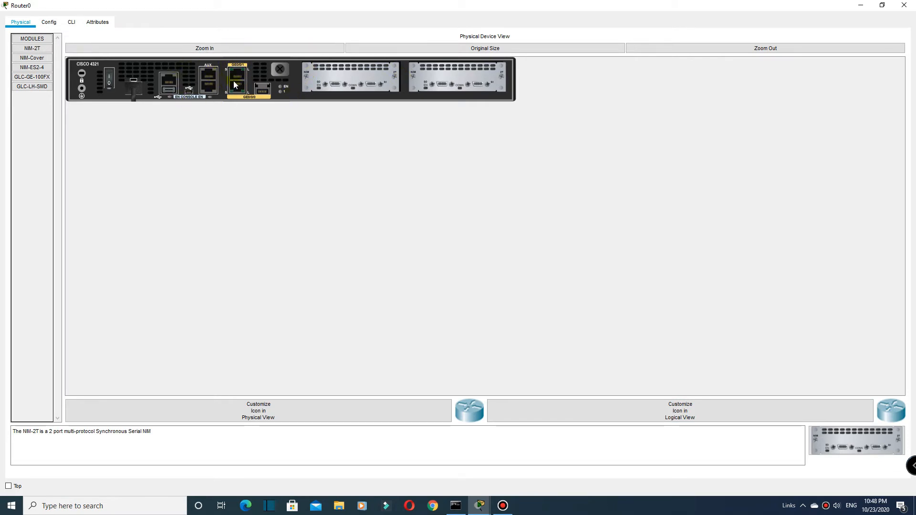
- Switch Router0's power back on, check the serial interfaces in its configuration, and close its device window
click(49, 22)
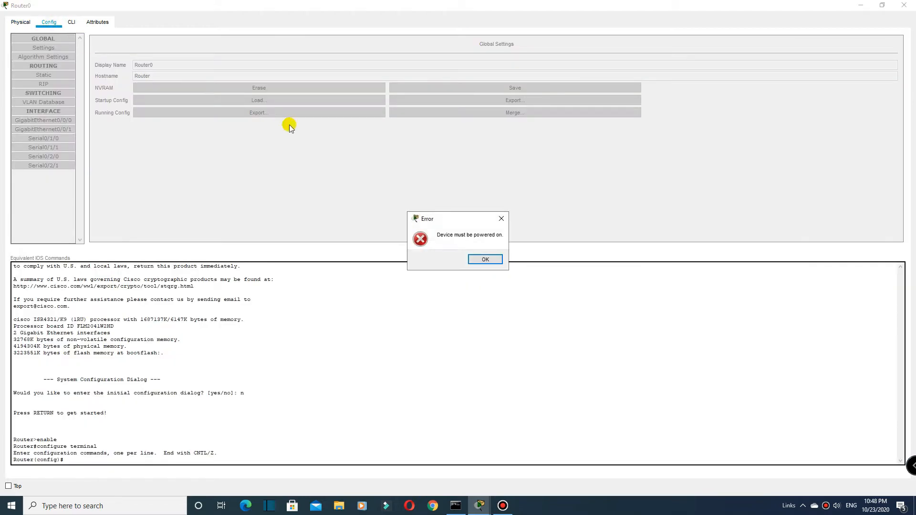
click(477, 258)
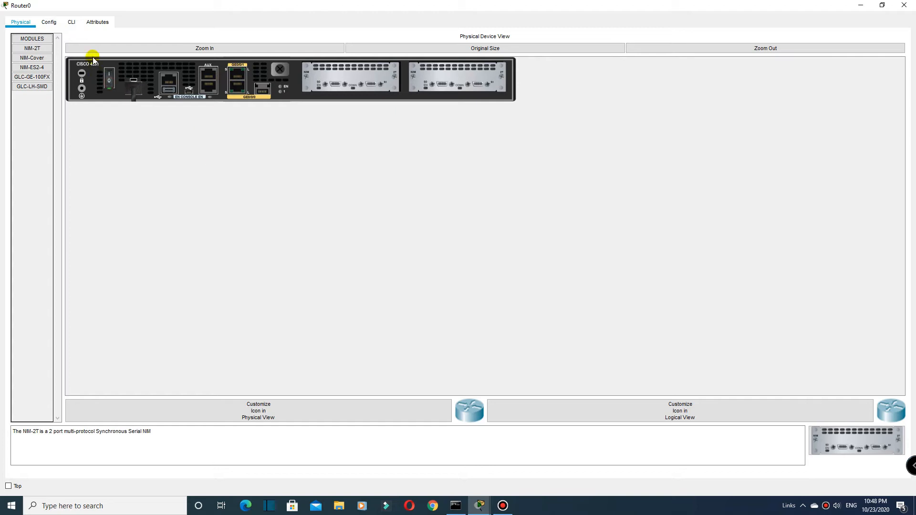
click(50, 22)
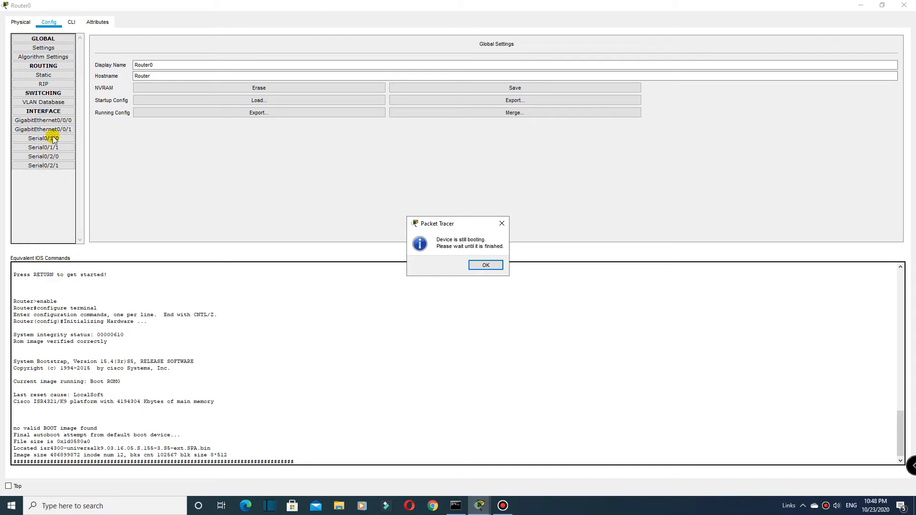
click(486, 266)
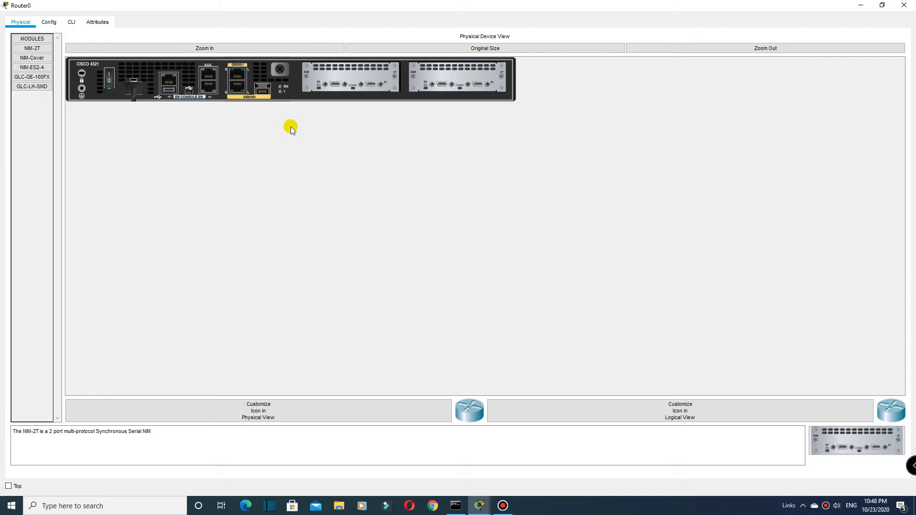
click(904, 5)
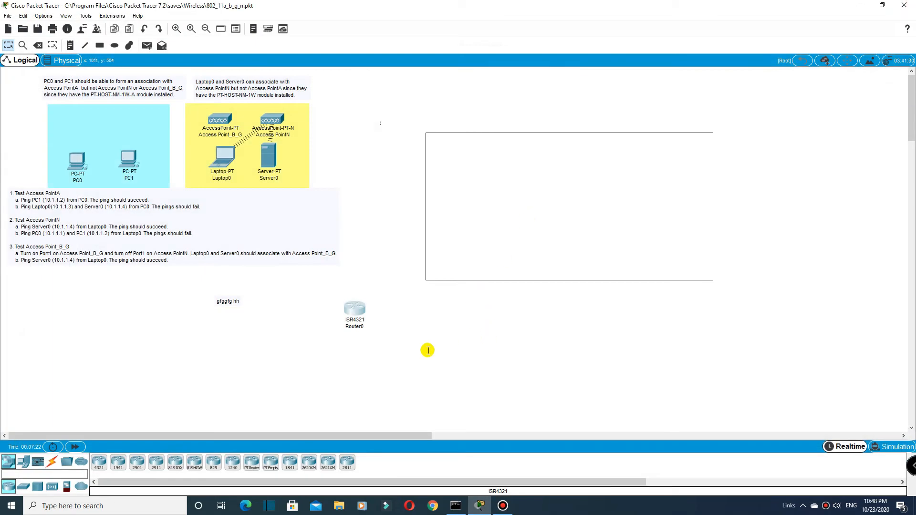
- Place a 2960 switch on the workspace beside Router0 and view its physical device view and configuration
click(24, 487)
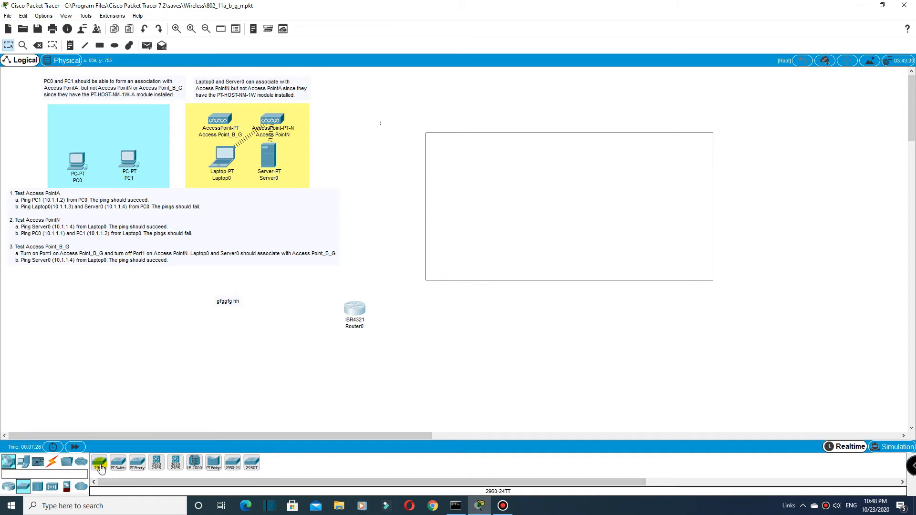
click(444, 335)
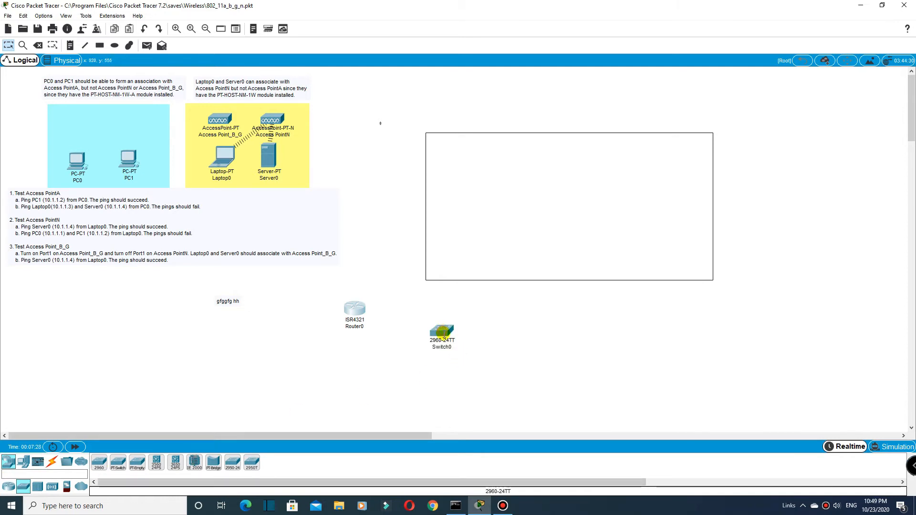
click(439, 330)
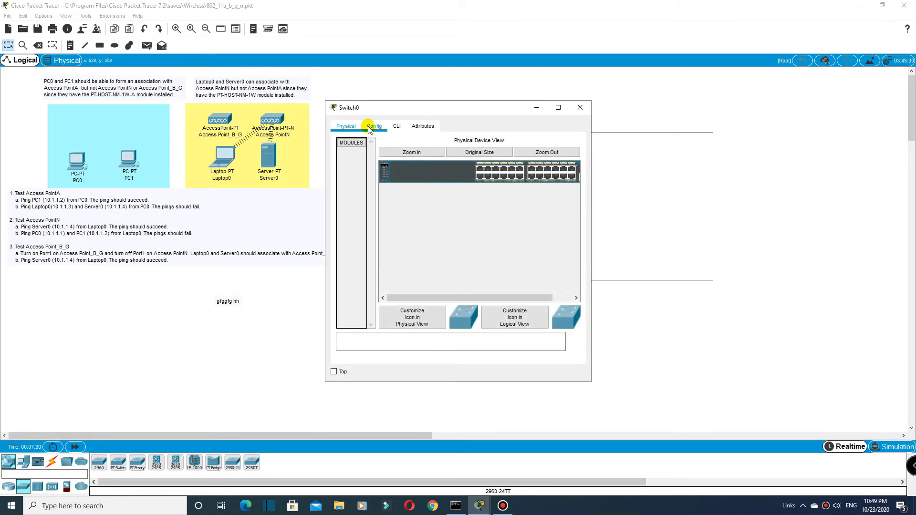
click(374, 126)
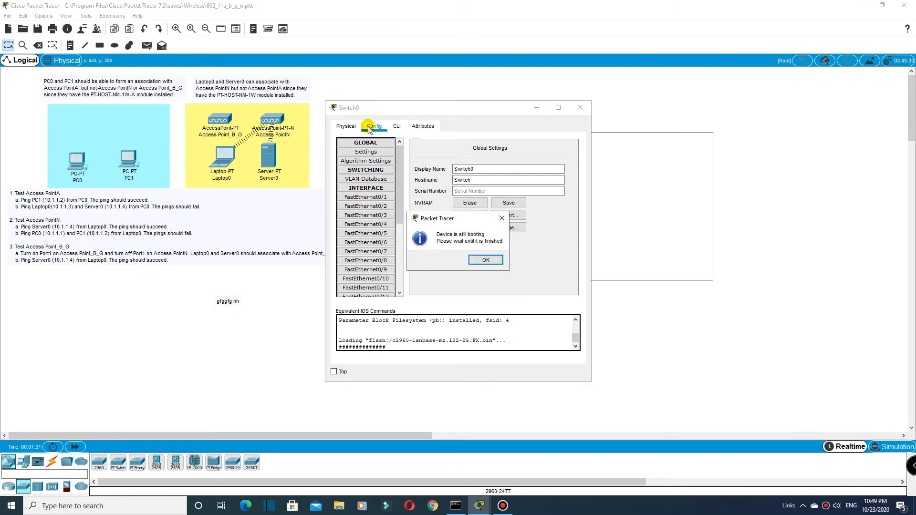
click(485, 261)
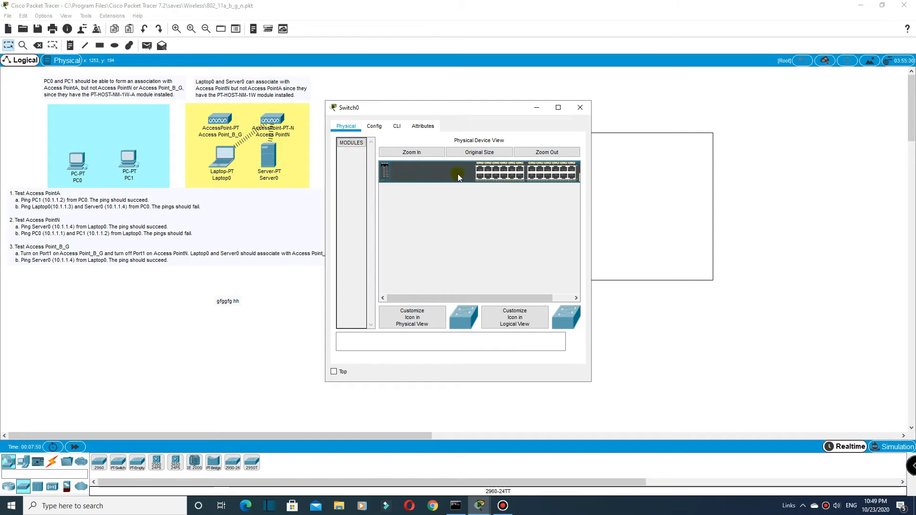
click(581, 108)
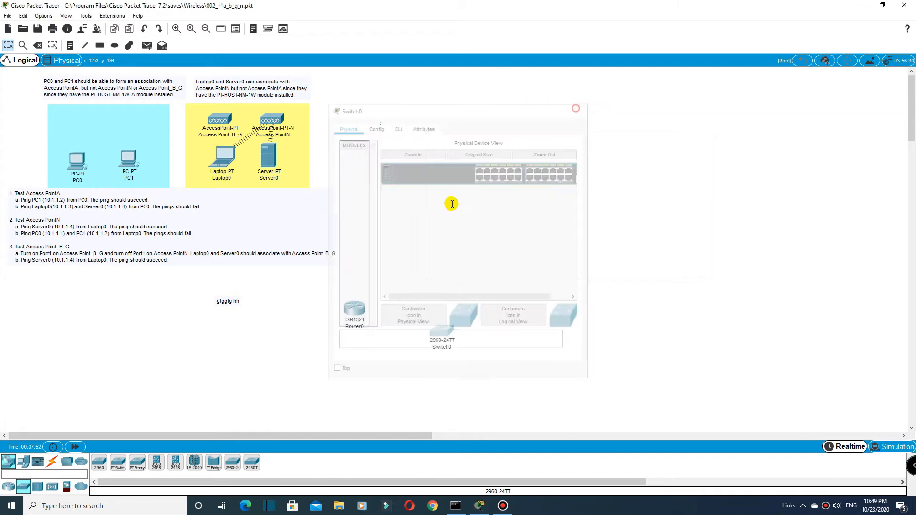
- Place a generic PT-Switch on the workspace below the "gfggfg hh" note and open its device window
click(121, 468)
click(205, 366)
click(207, 366)
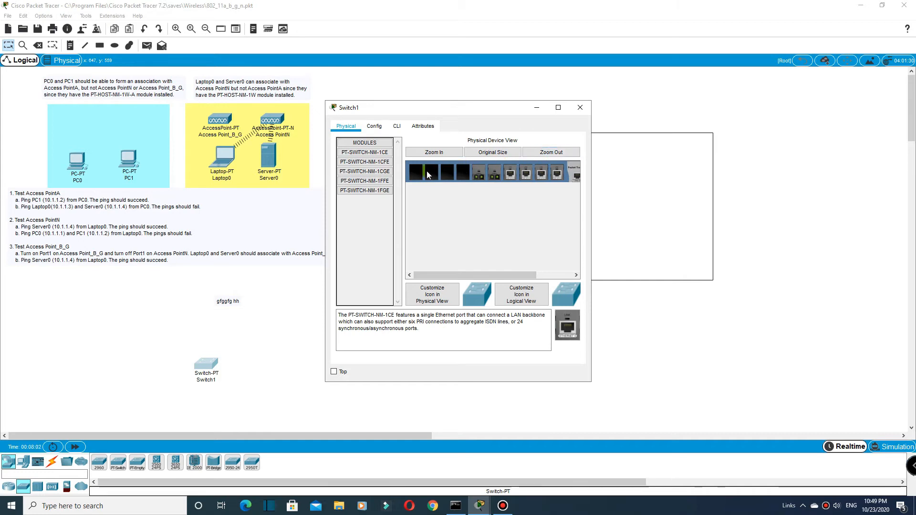
- Review the descriptions of Switch1's available modules, from PT-SWITCH-NM-1CE to PT-SWITCH-NM-1FGE, and close its device window
click(370, 154)
click(365, 162)
click(367, 181)
click(371, 190)
click(367, 152)
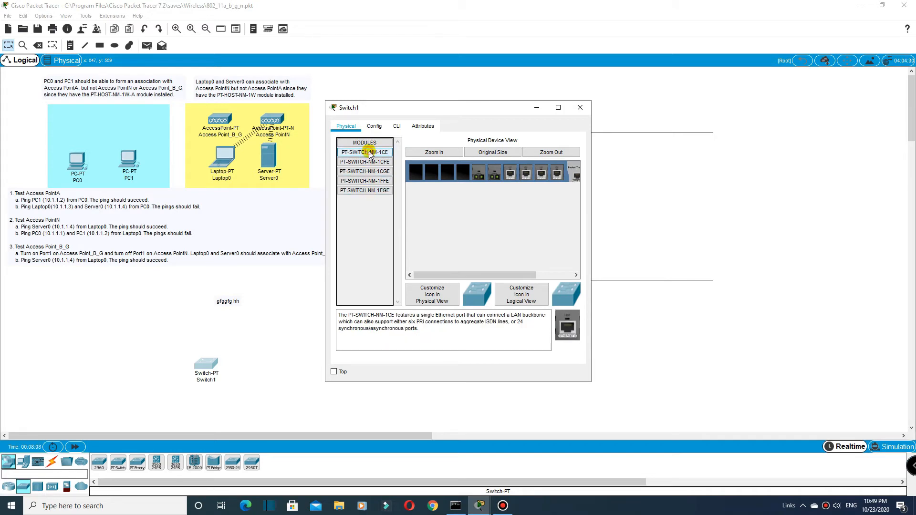
click(370, 162)
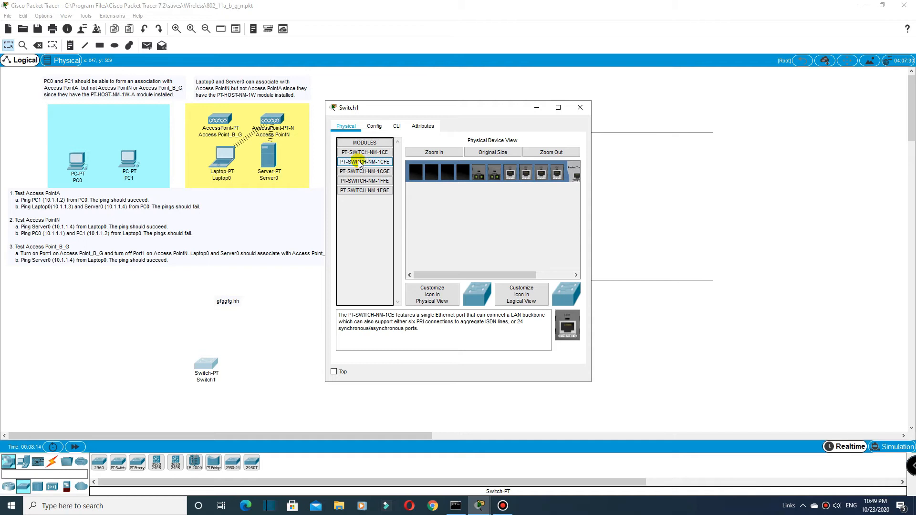
click(364, 163)
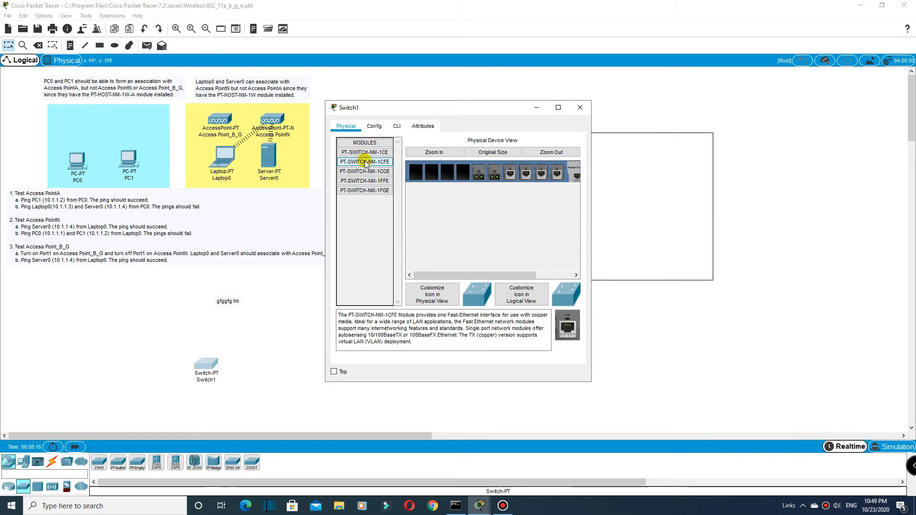
click(366, 172)
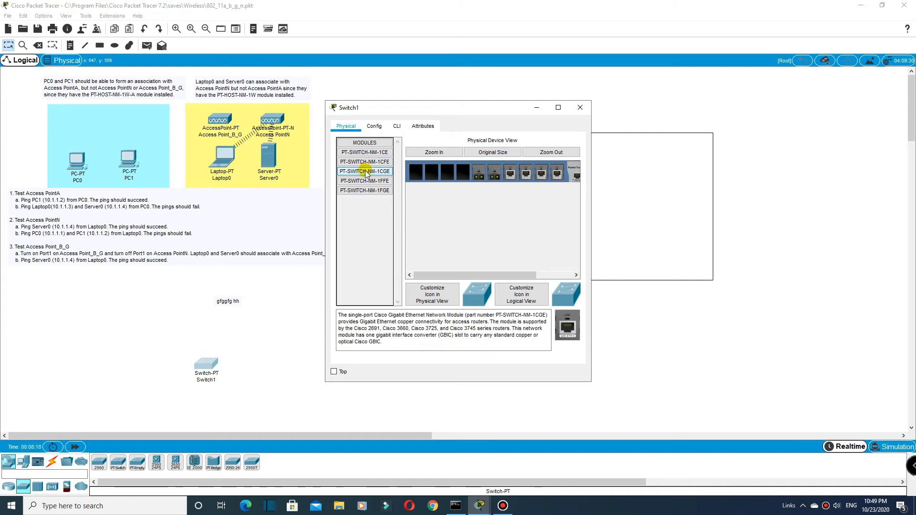
click(366, 181)
click(366, 190)
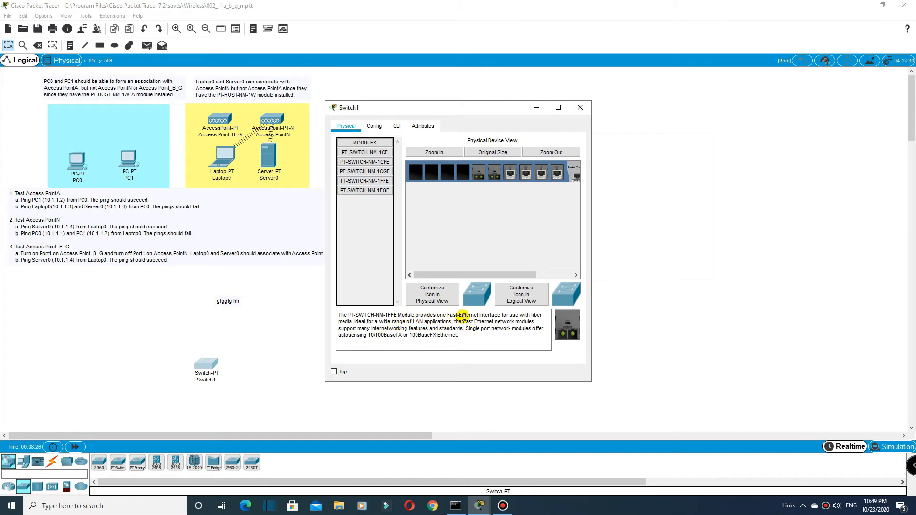
click(366, 190)
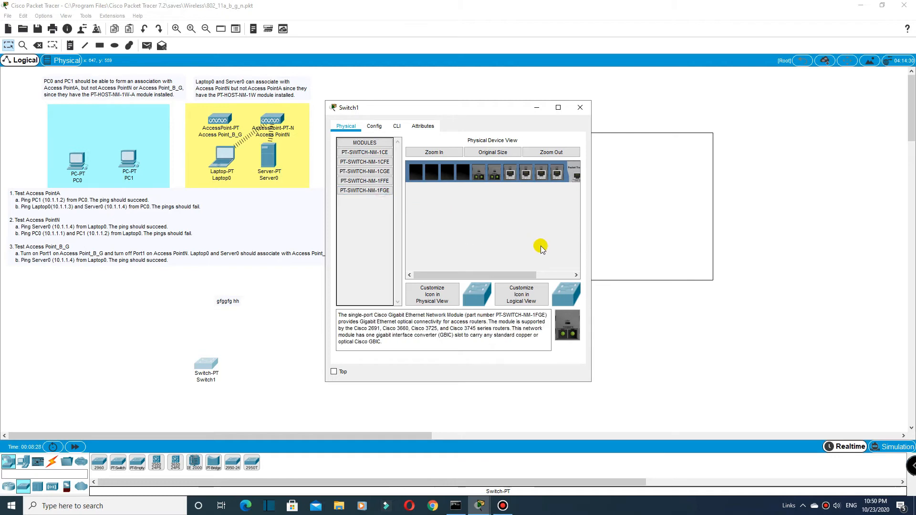
click(580, 107)
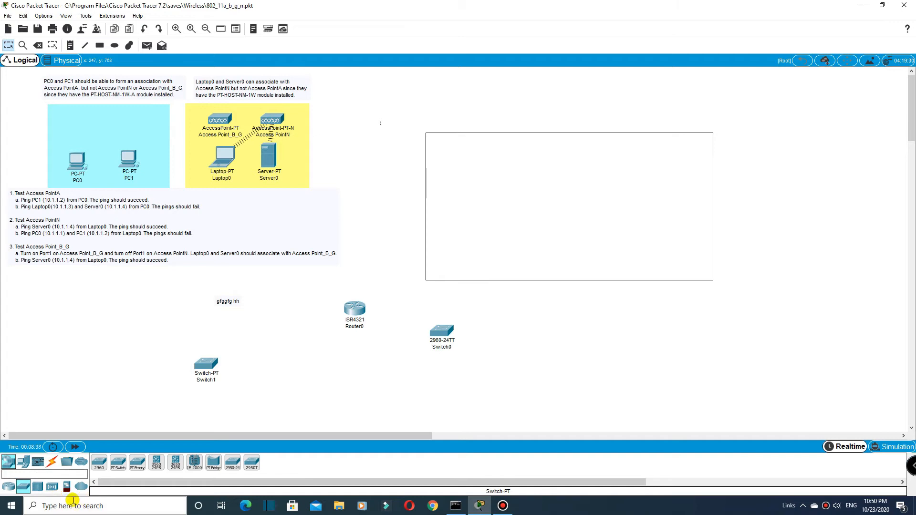
- Place a PT-Hub on the workspace near the "gfggfg hh" note and inspect its physical device view
click(39, 486)
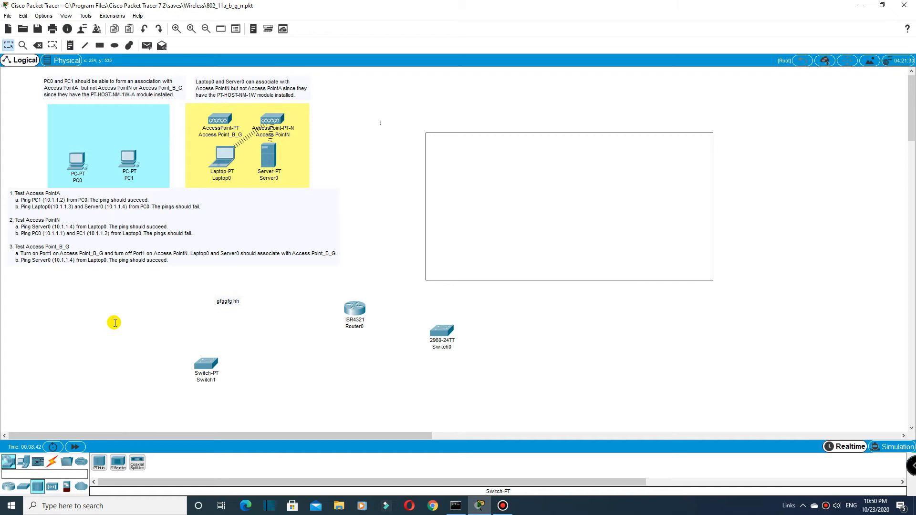
click(100, 462)
click(122, 314)
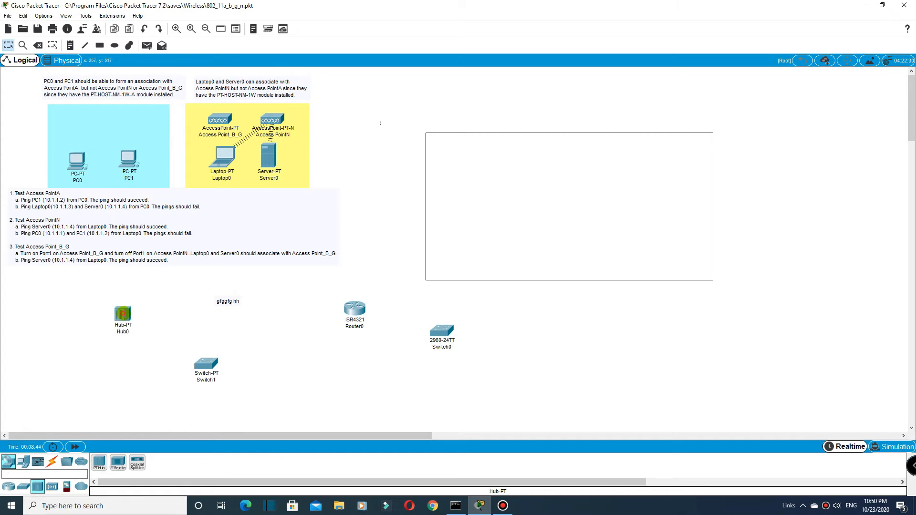
click(129, 314)
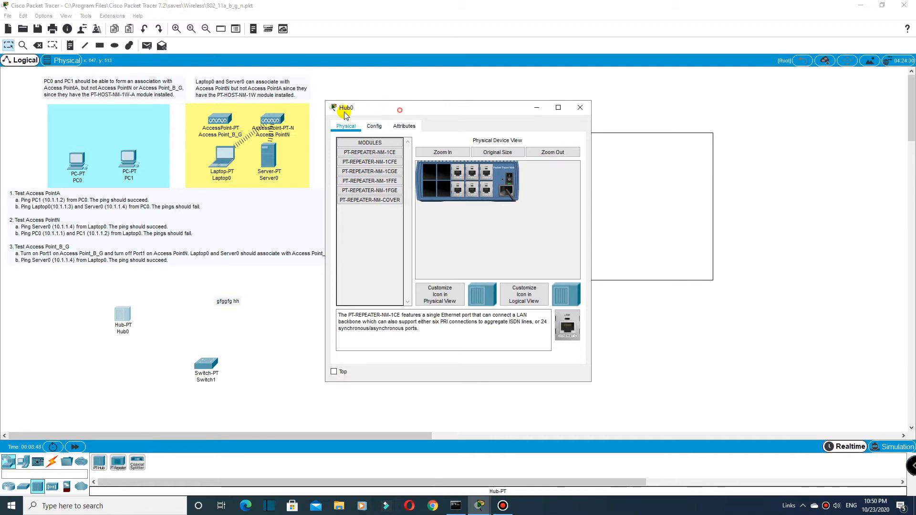
drag(399, 109, 310, 110)
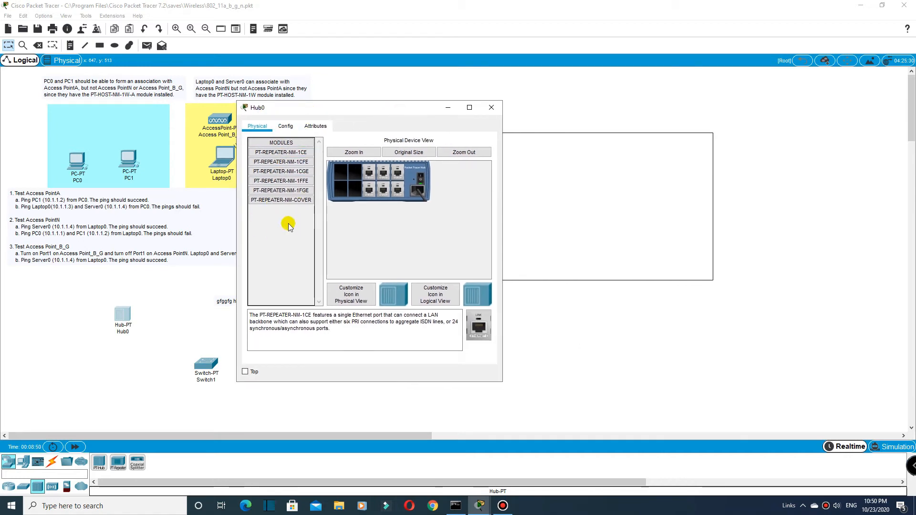
click(492, 107)
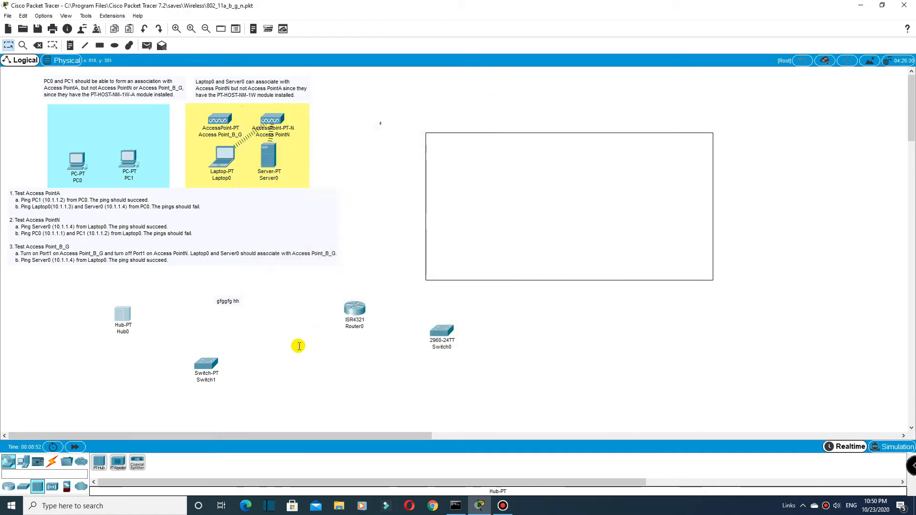
- Add a light and a garage door from the home devices near the drawn rectangle, and a door inside it
click(23, 464)
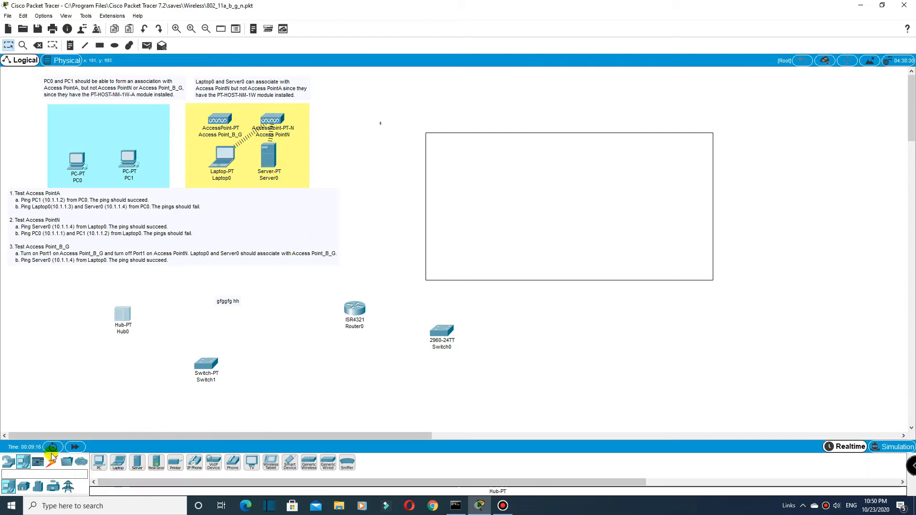
click(24, 487)
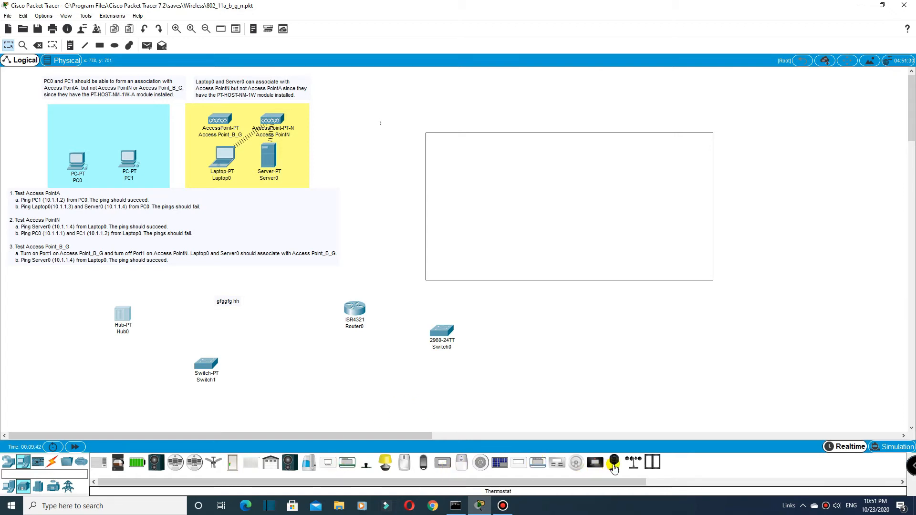
drag(388, 467, 535, 305)
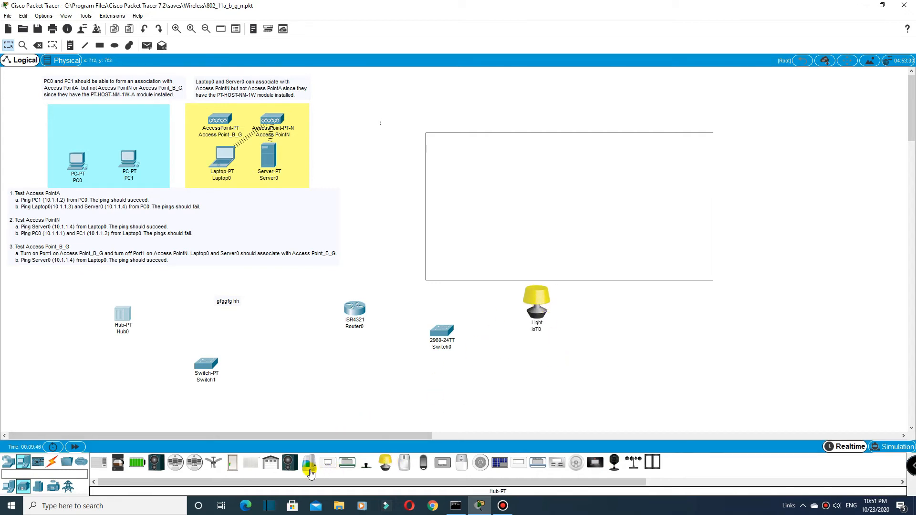
drag(271, 462, 676, 282)
drag(234, 470, 565, 216)
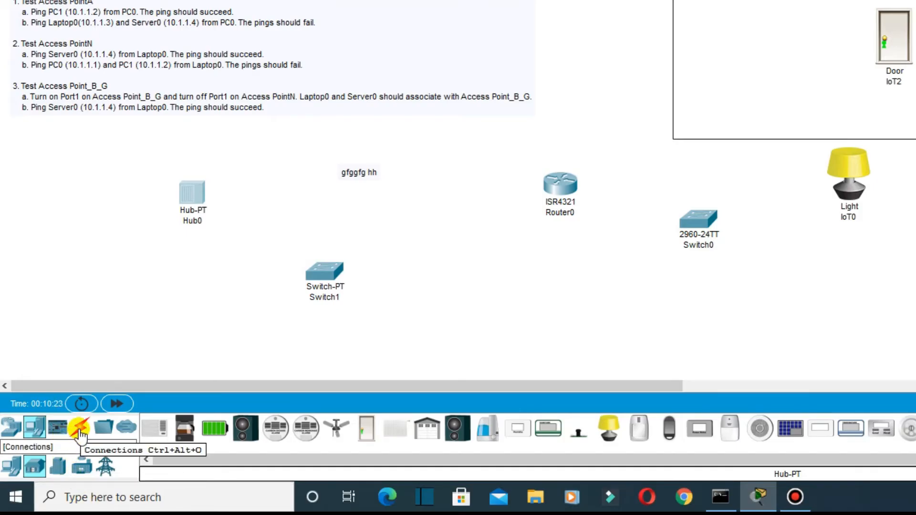
- Browse the available component boards and the connection cable types
click(57, 427)
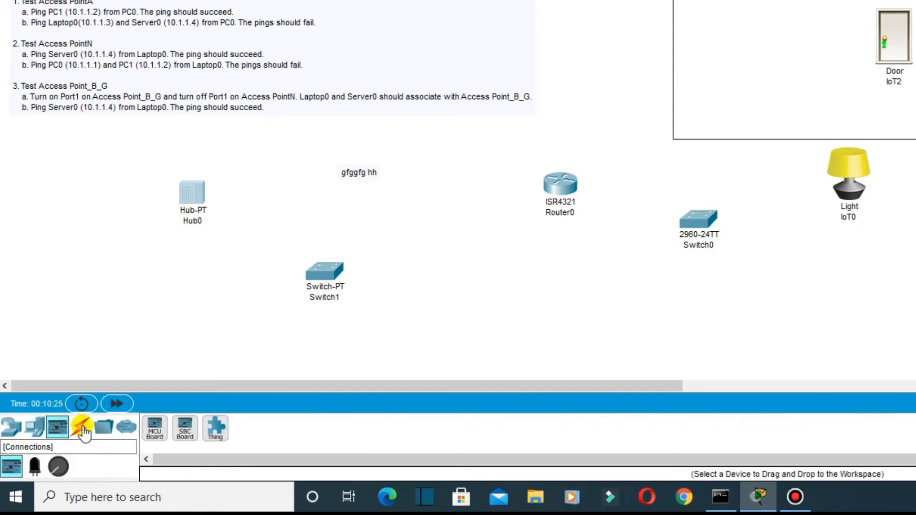
click(82, 428)
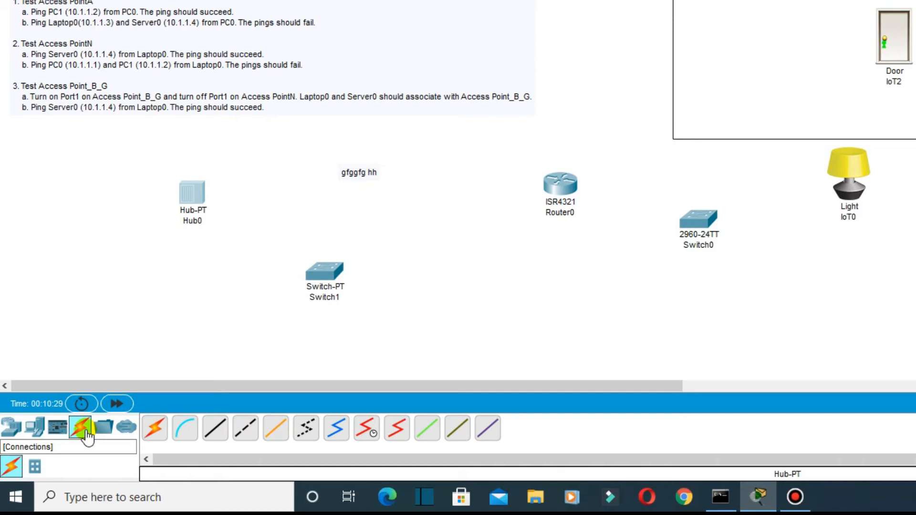
click(496, 270)
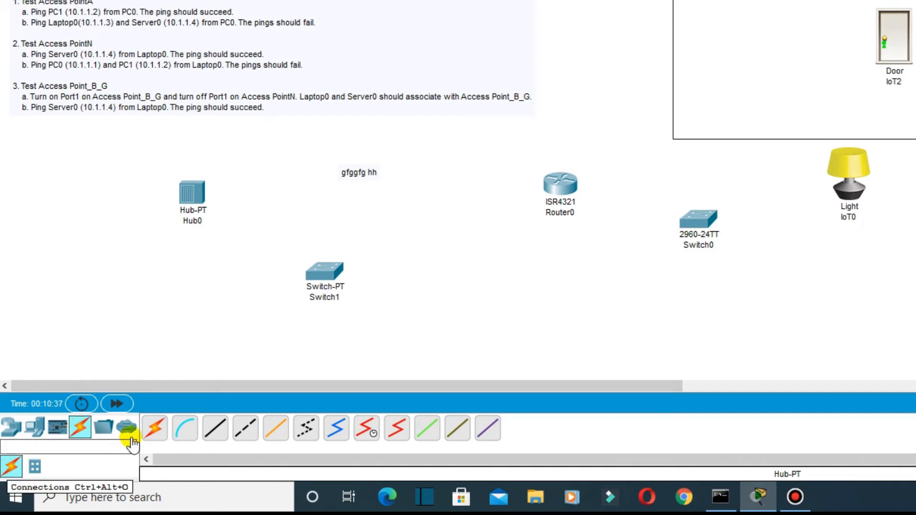
- Connect Router0 to Switch0 using the automatically chosen connection type
click(154, 429)
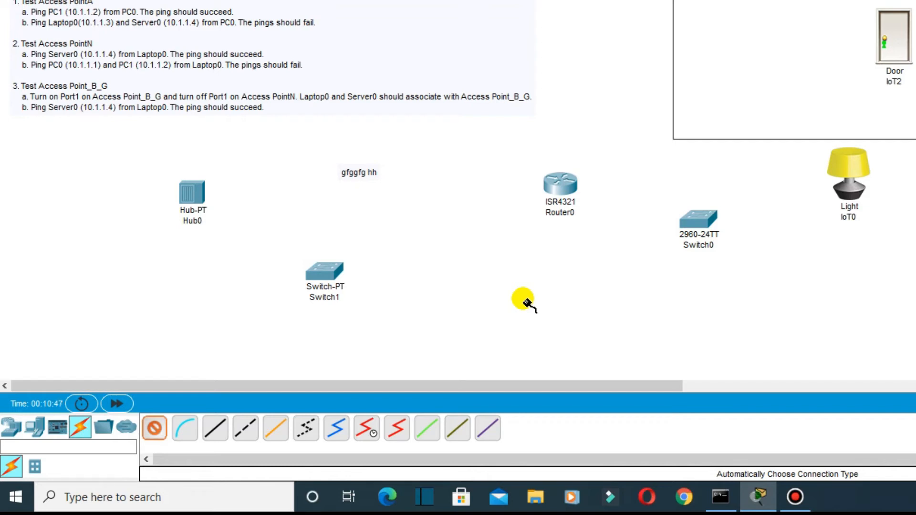
click(155, 429)
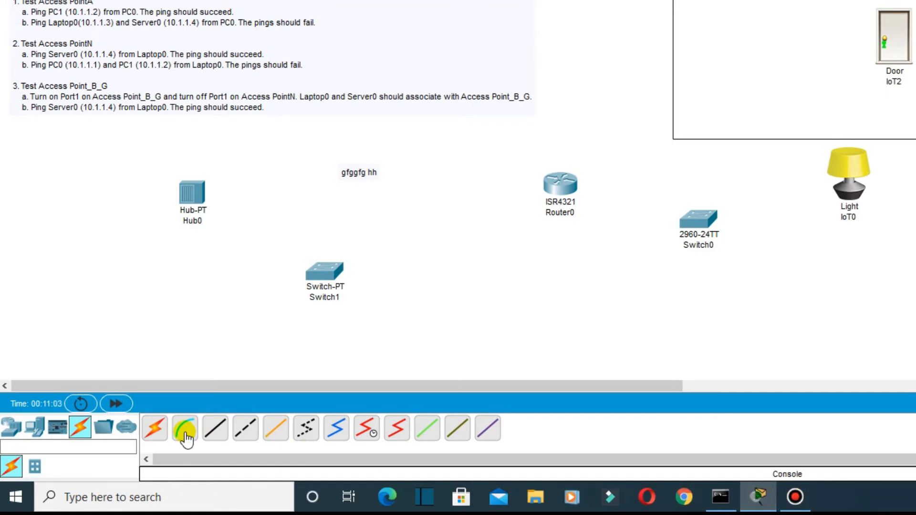
click(154, 432)
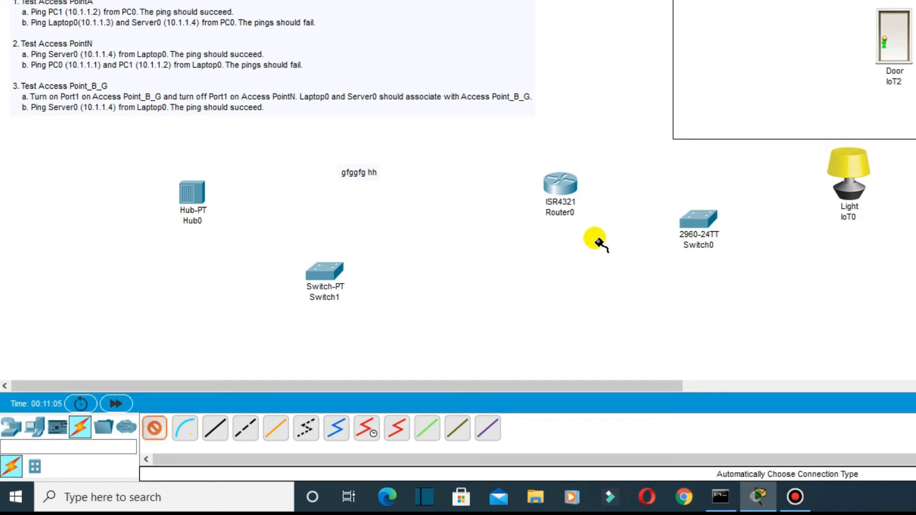
mouse_move(571, 184)
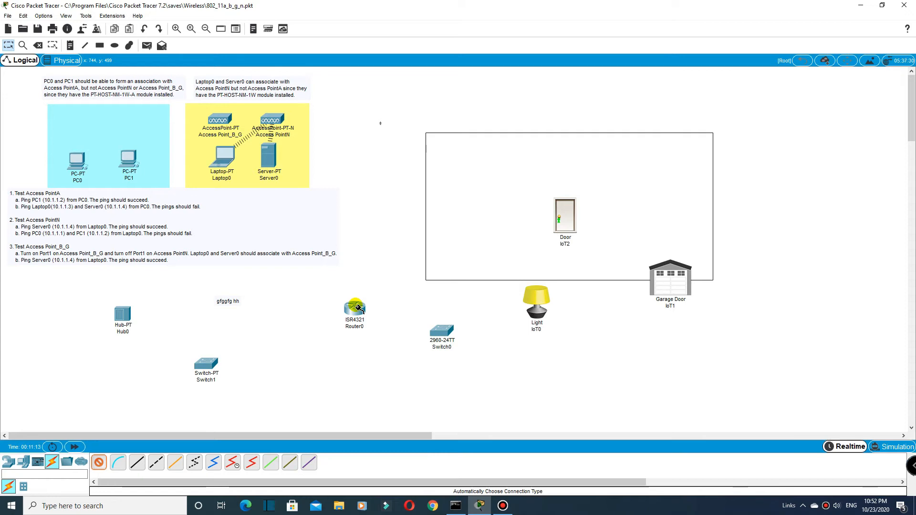
click(359, 308)
click(440, 330)
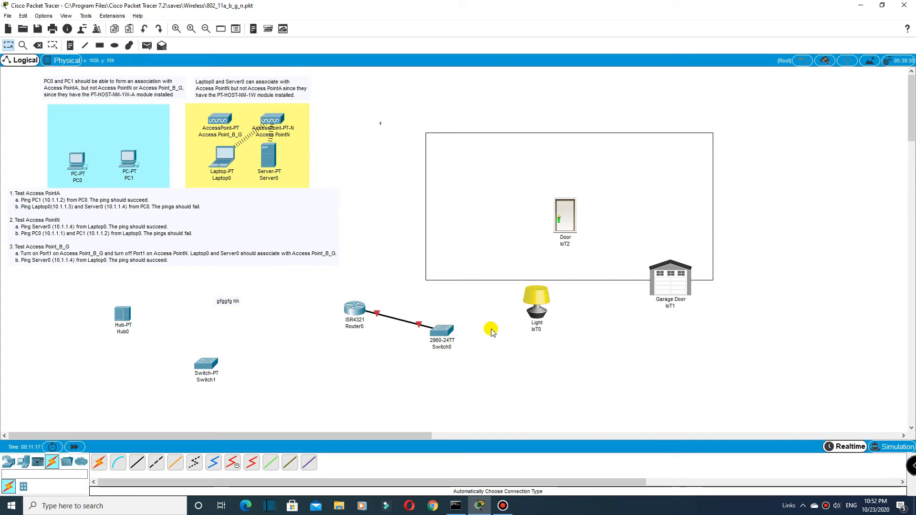
- Move Router0 slightly down and away from Switch0 so their link runs nearly level
drag(359, 308, 339, 332)
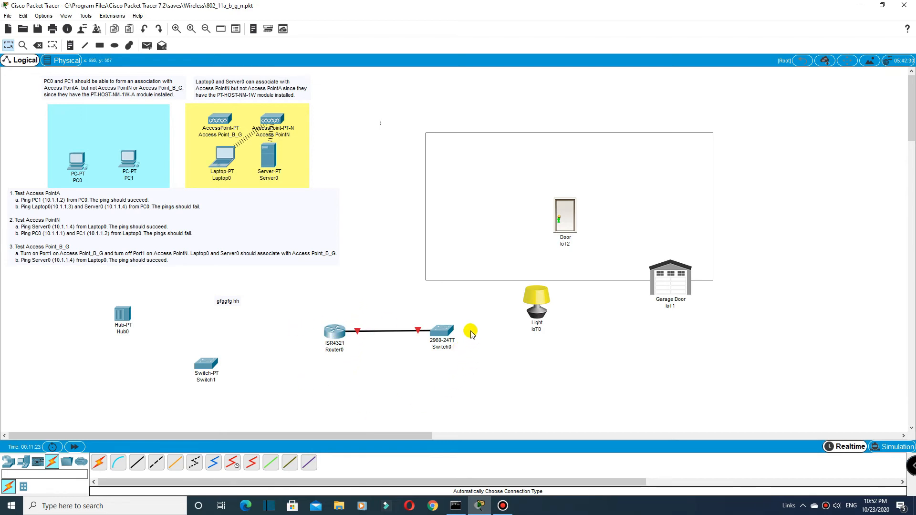
mouse_move(334, 331)
mouse_down()
mouse_move(387, 327)
mouse_move(331, 337)
mouse_up()
mouse_move(380, 332)
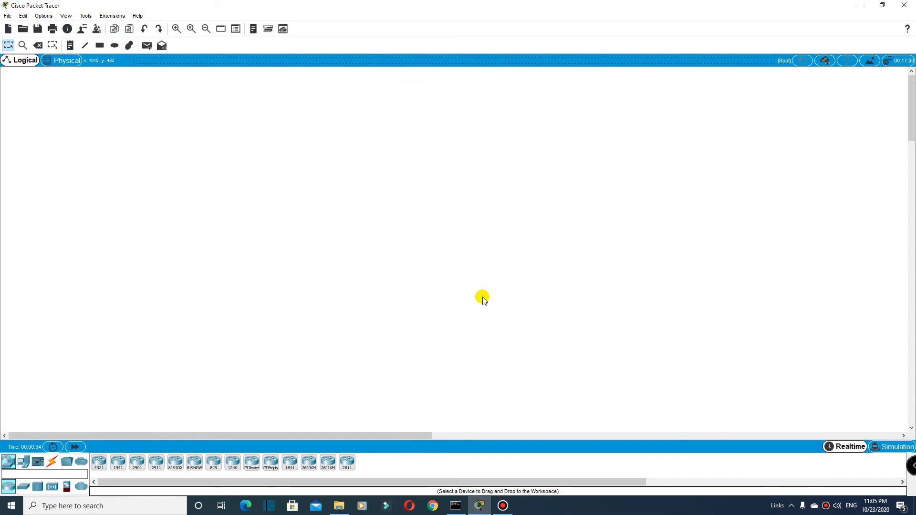
- Switch to the physical workspace and look over the intercity map around Home City
click(73, 64)
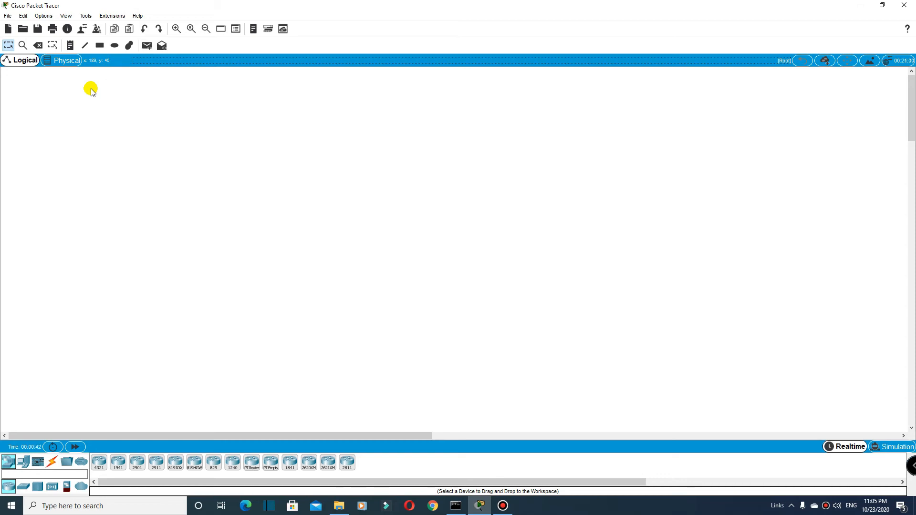
click(66, 62)
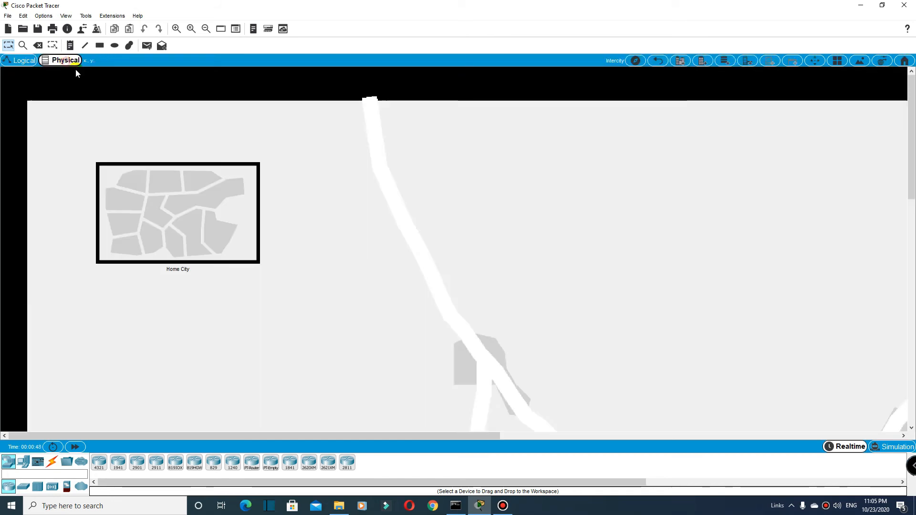
scroll(465, 185, up, 2)
scroll(467, 187, down, 5)
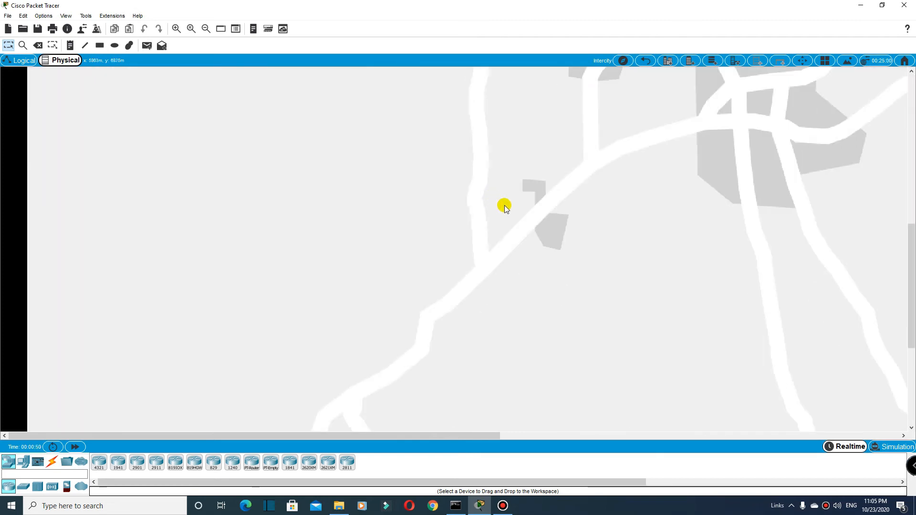
scroll(583, 276, up, 6)
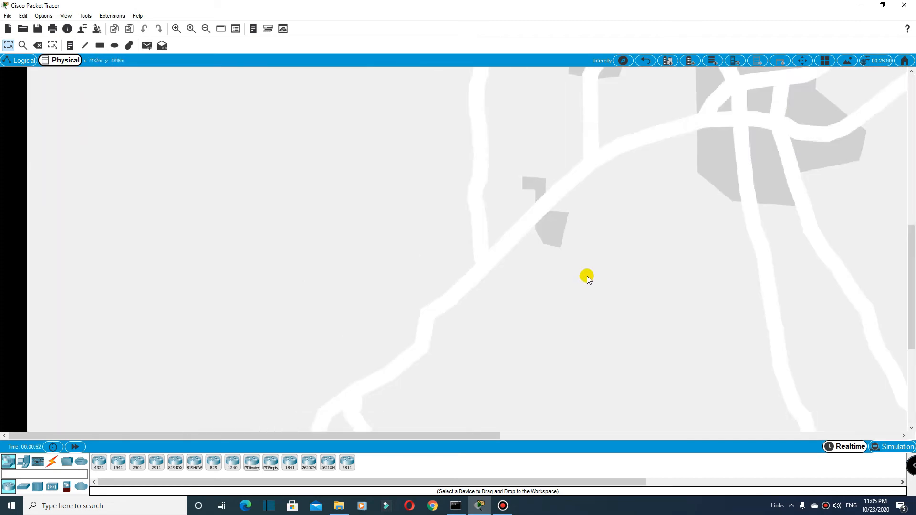
key(Delete)
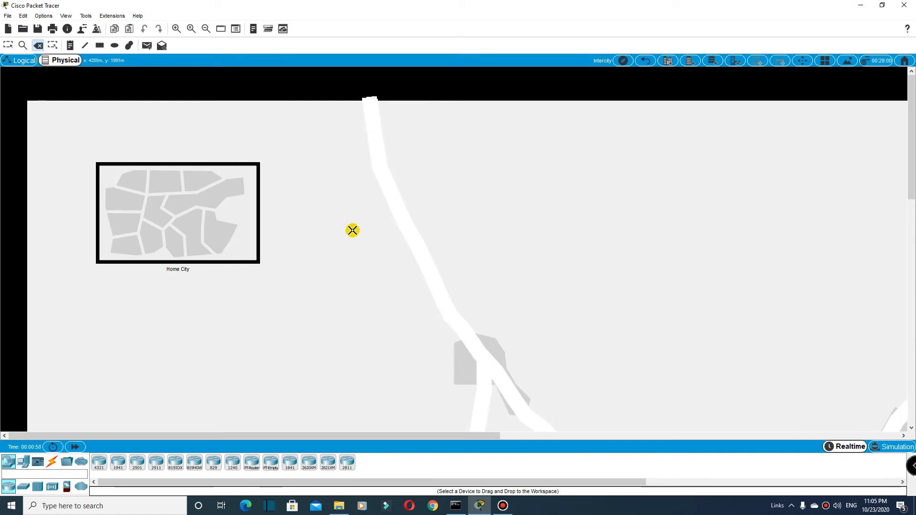
key(Escape)
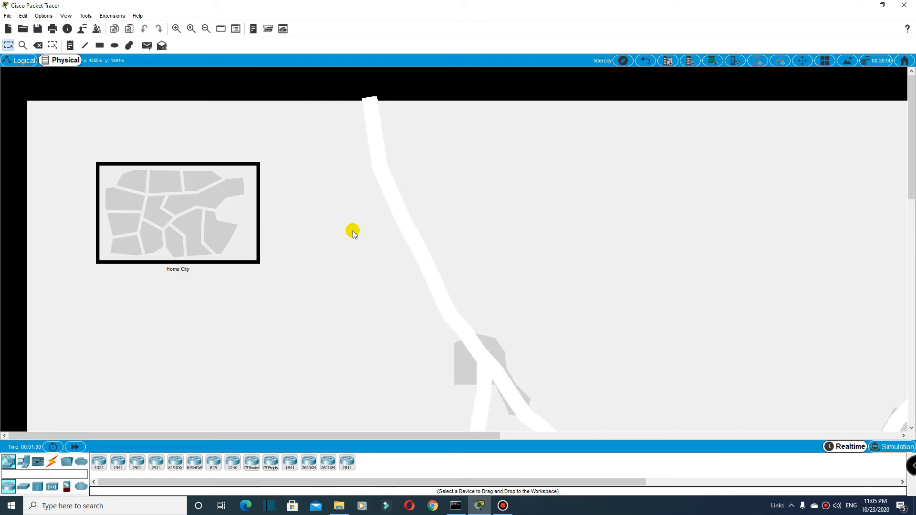
scroll(496, 255, down, 3)
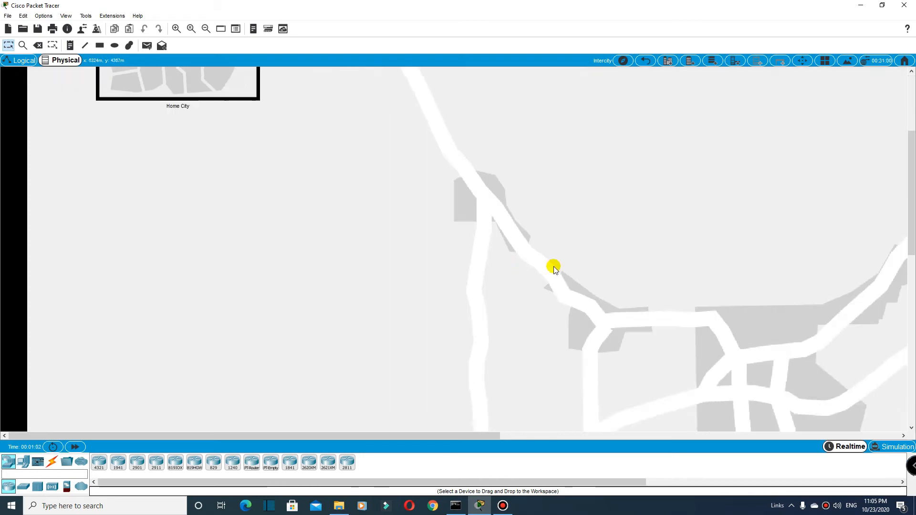
scroll(702, 316, down, 1)
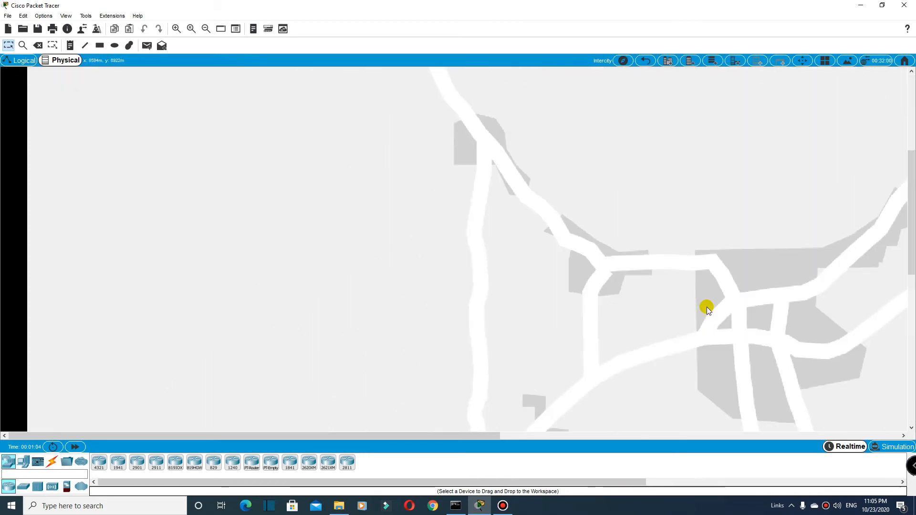
scroll(707, 308, up, 4)
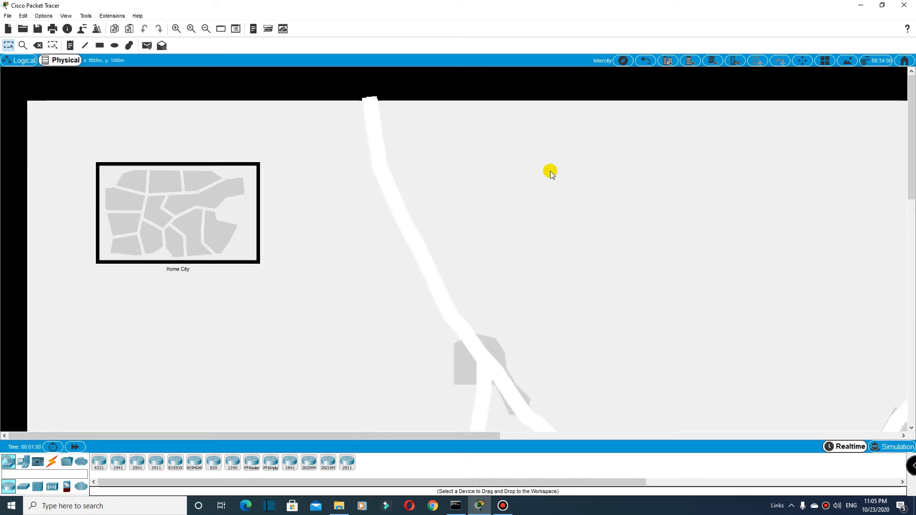
- Shift Home City toward the map's upper-left corner, and add a new city beside it on the intercity map
drag(197, 219, 213, 180)
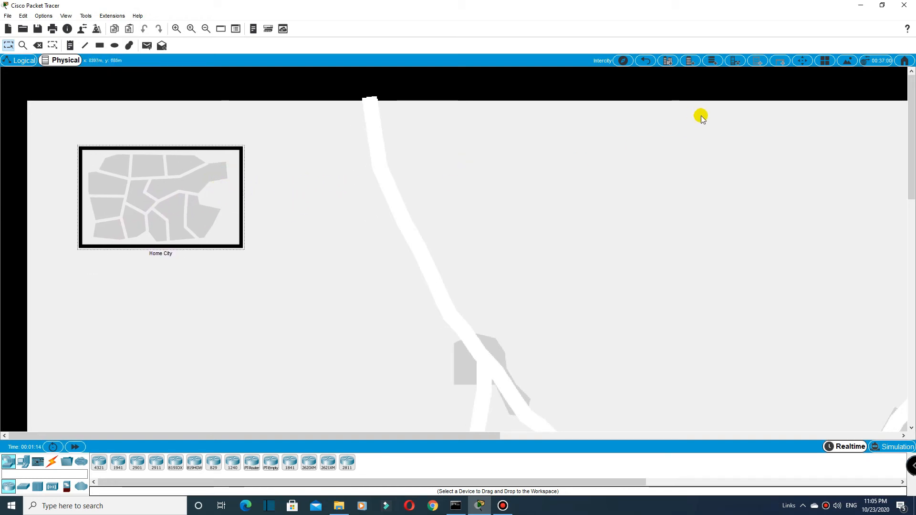
click(668, 61)
drag(184, 227, 366, 210)
double_click(367, 209)
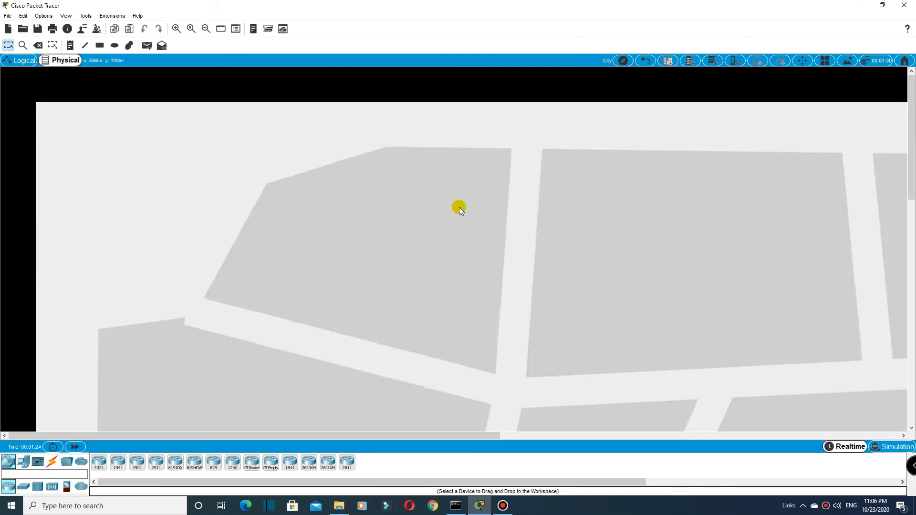
click(644, 61)
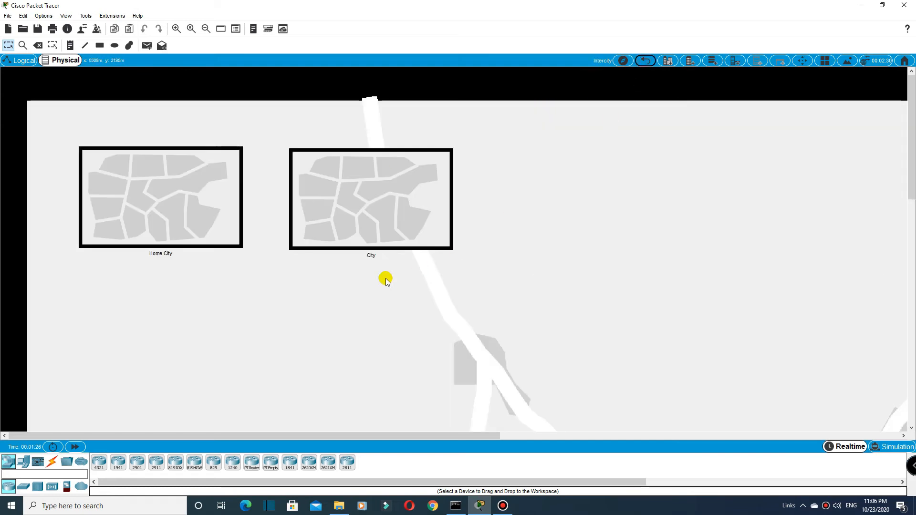
- Rename the new city as Kota B and move it to the other side of the main road
click(369, 258)
drag(330, 256, 272, 255)
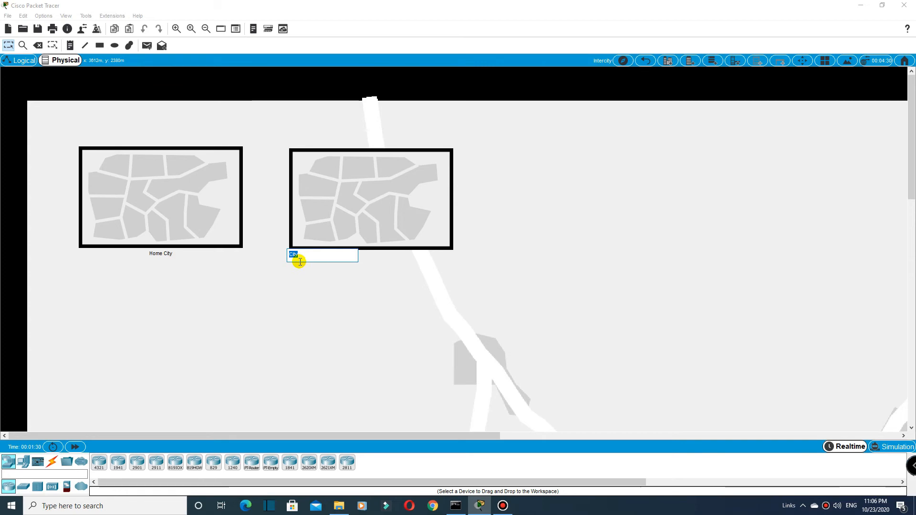
text(Kota B)
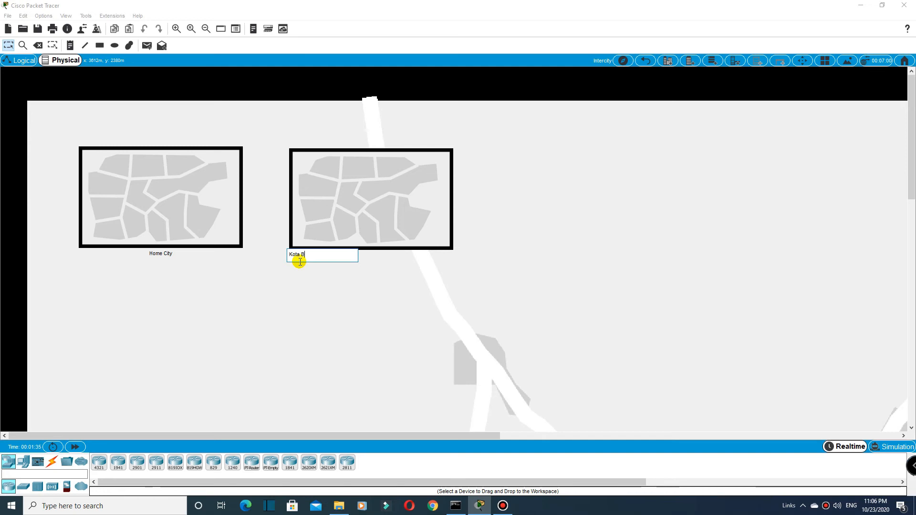
click(252, 281)
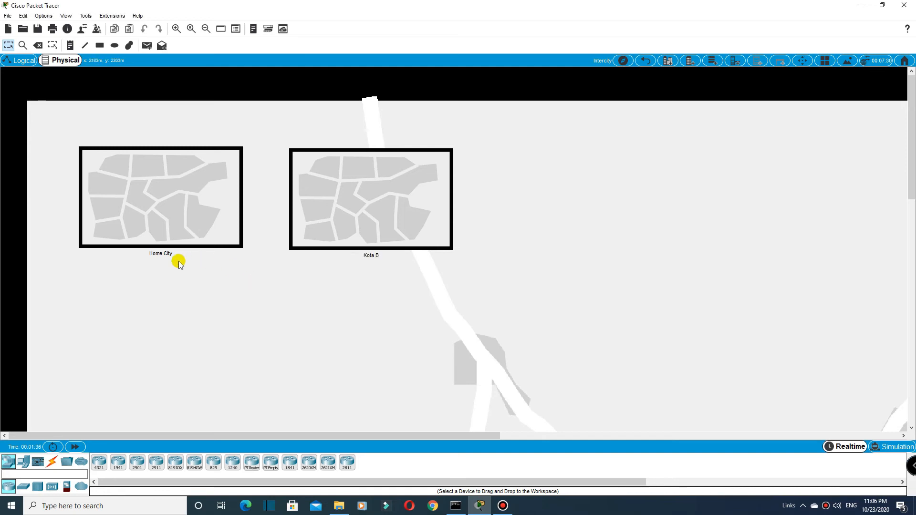
drag(352, 188, 636, 187)
- Rename Home City as Kota A
click(158, 255)
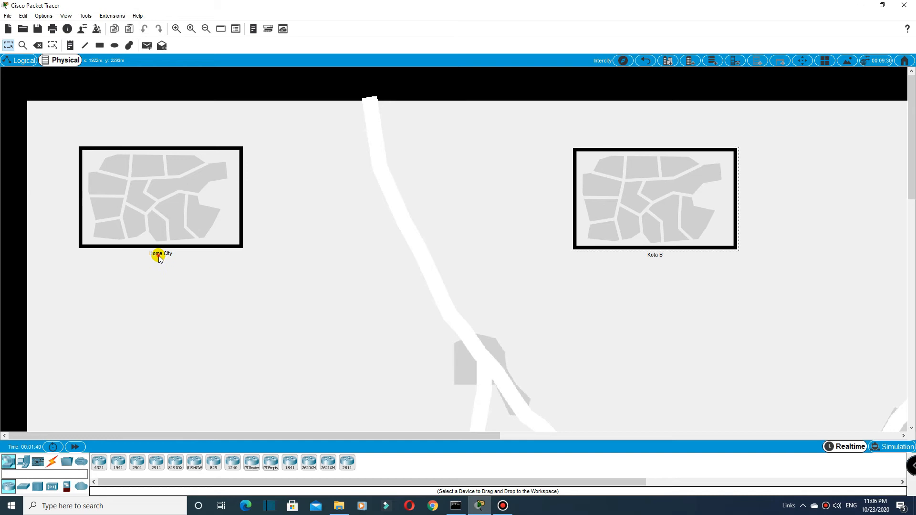
drag(127, 255, 61, 251)
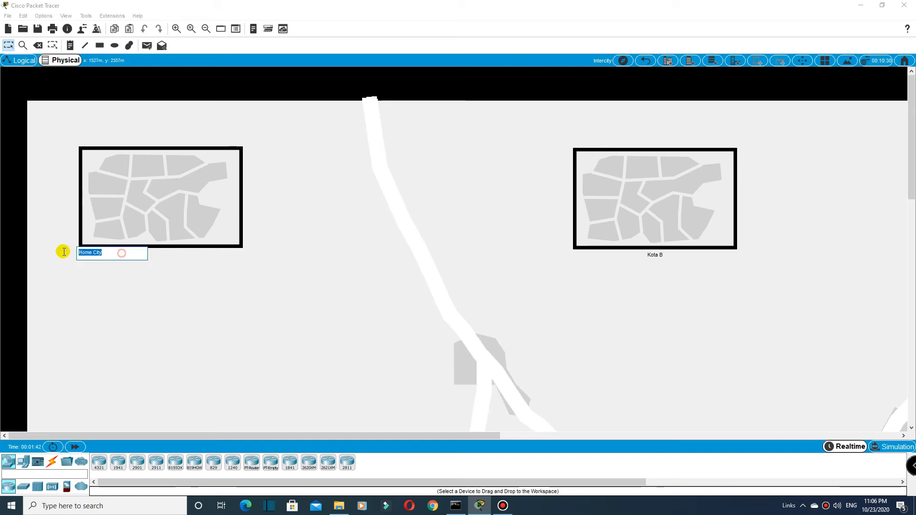
text(Kota A)
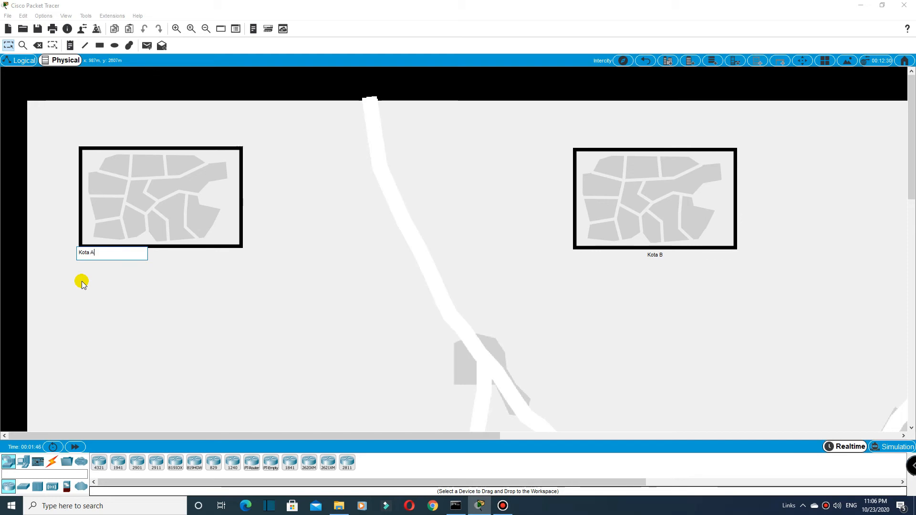
key(Return)
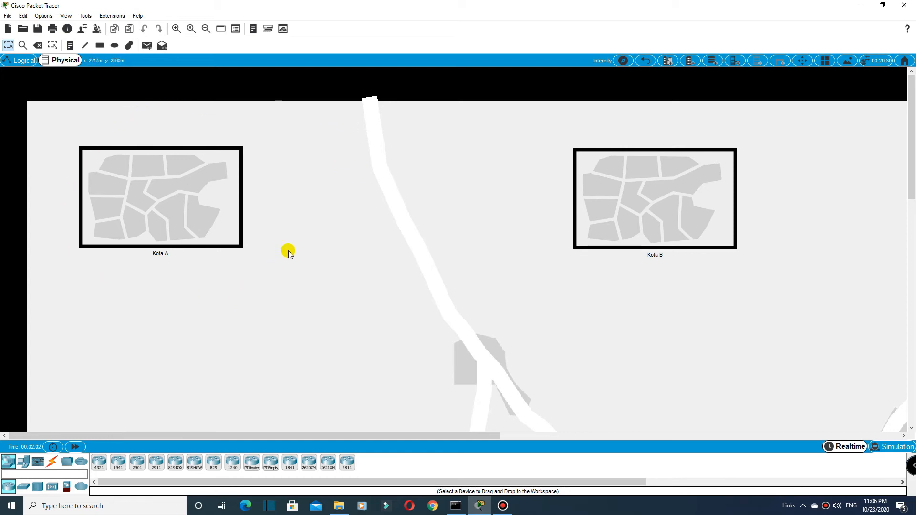
- Enter Kota A, nudge Corporate Office away from the map's corner, and add a new building beside it
click(171, 199)
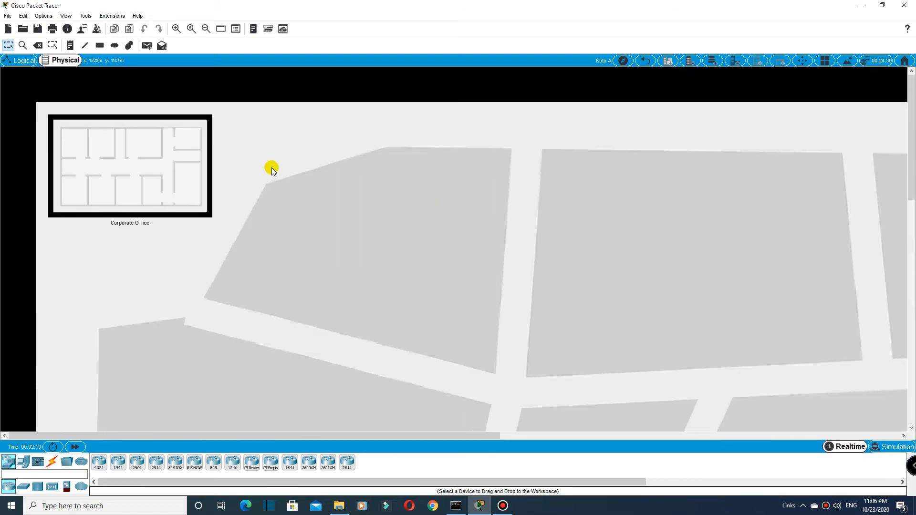
mouse_move(142, 142)
mouse_down()
mouse_move(171, 163)
mouse_move(158, 151)
mouse_up()
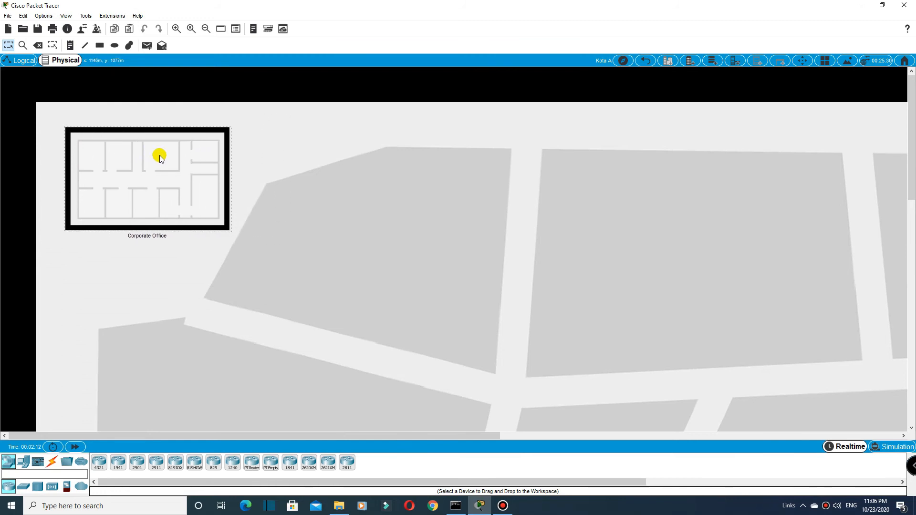
click(690, 61)
drag(183, 181, 423, 181)
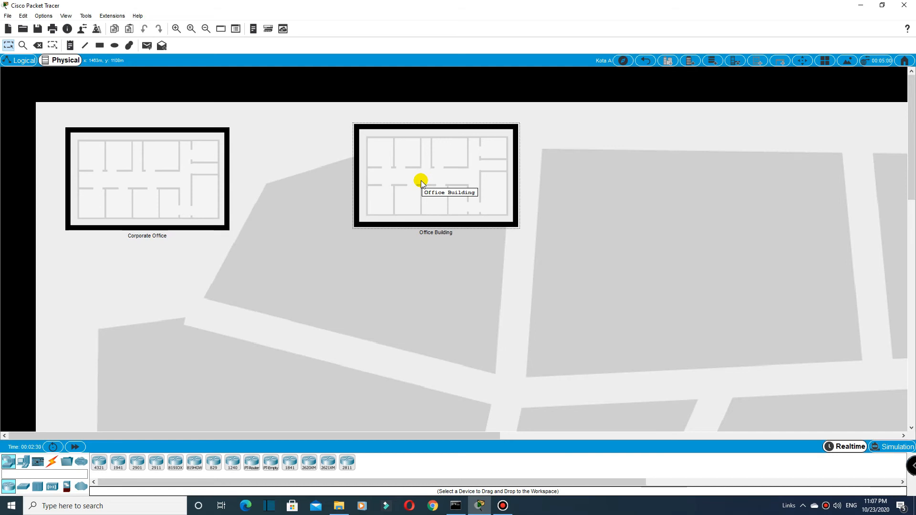
- Place Corporate Office in Kota A's upper-left city block and Office Building in the neighbouring block across the street
drag(422, 184, 650, 219)
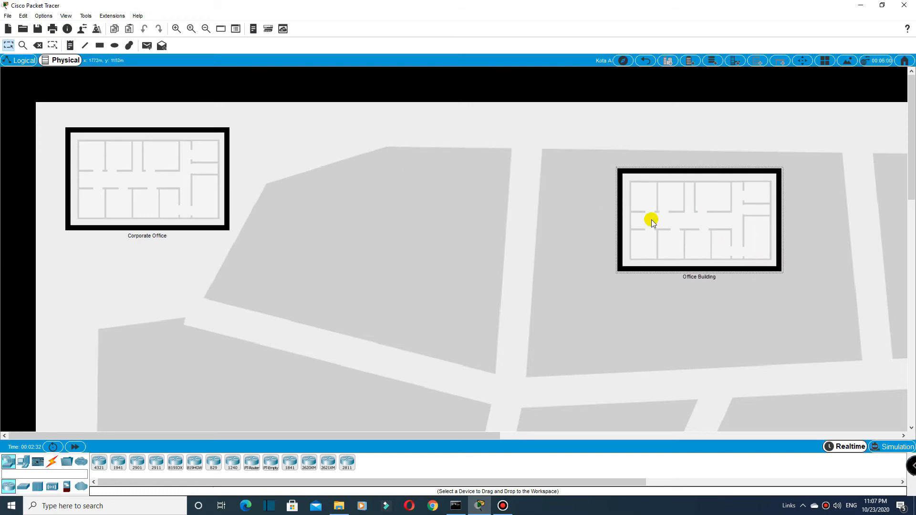
drag(191, 193, 348, 218)
drag(719, 230, 701, 230)
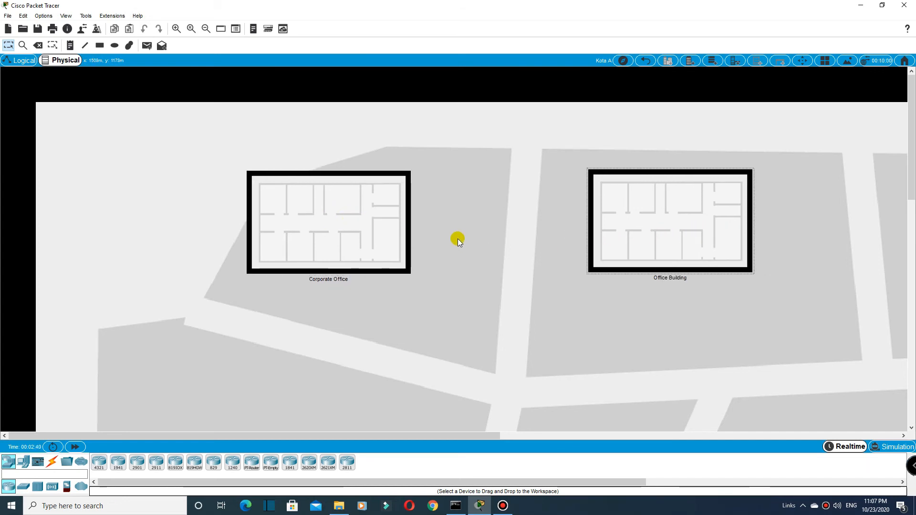
- Enter Corporate Office and examine its floor plan around the Main Wiring Closet, zoomed out one level
click(341, 224)
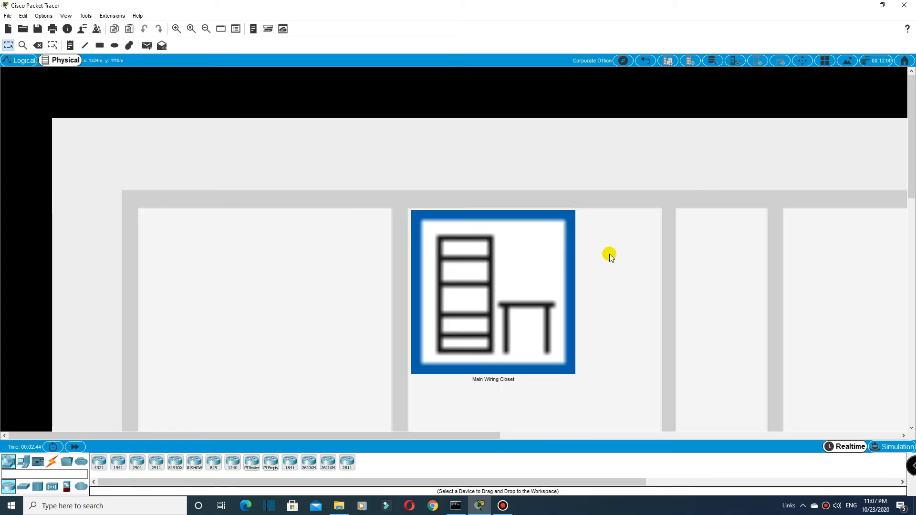
scroll(612, 256, down, 3)
scroll(615, 261, down, 4)
scroll(614, 262, up, 7)
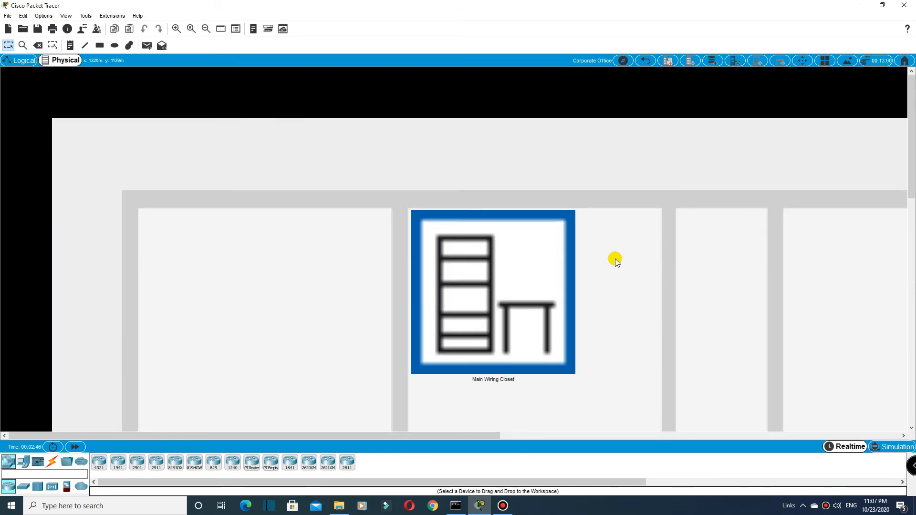
scroll(568, 283, down, 1)
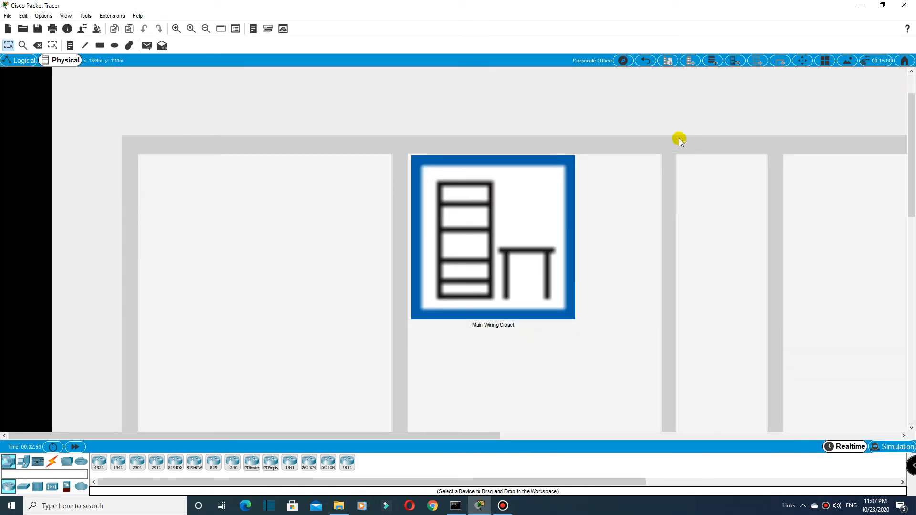
click(208, 29)
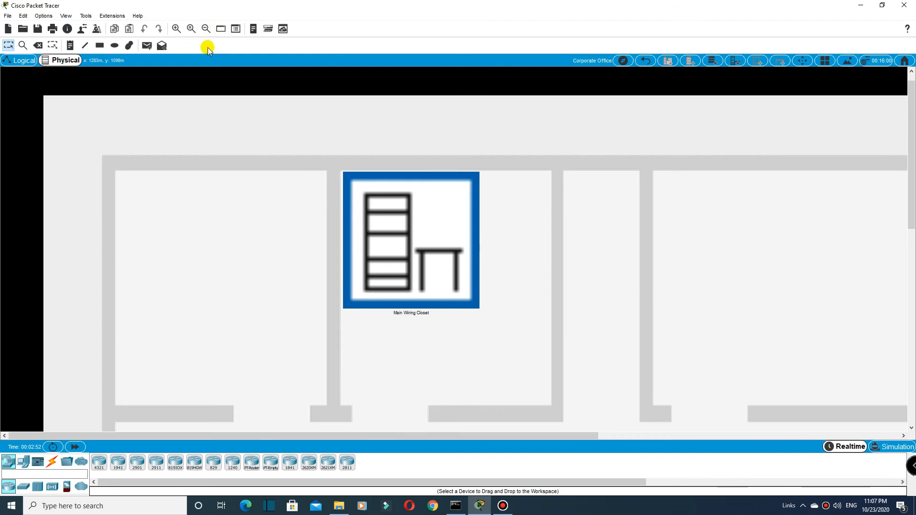
- Move the Main Wiring Closet into the upper-left room of the Corporate Office floor plan
click(205, 29)
click(205, 29)
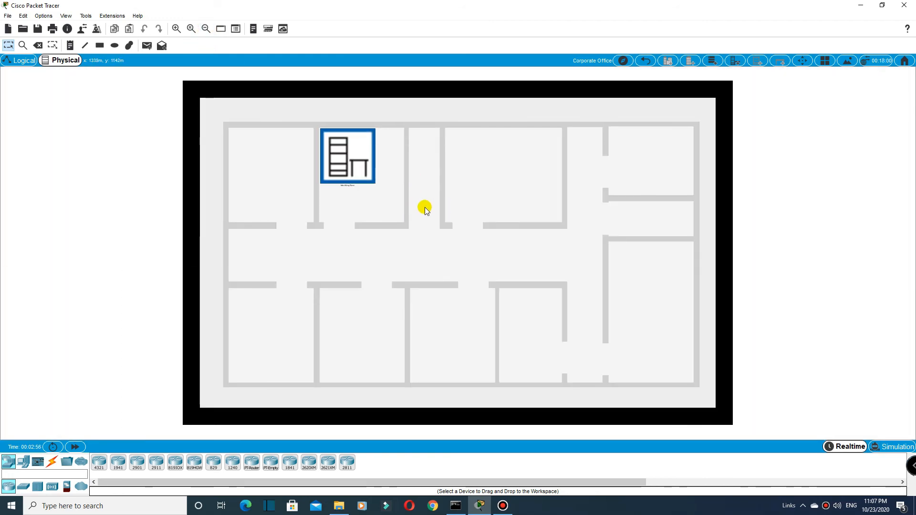
drag(359, 182, 262, 167)
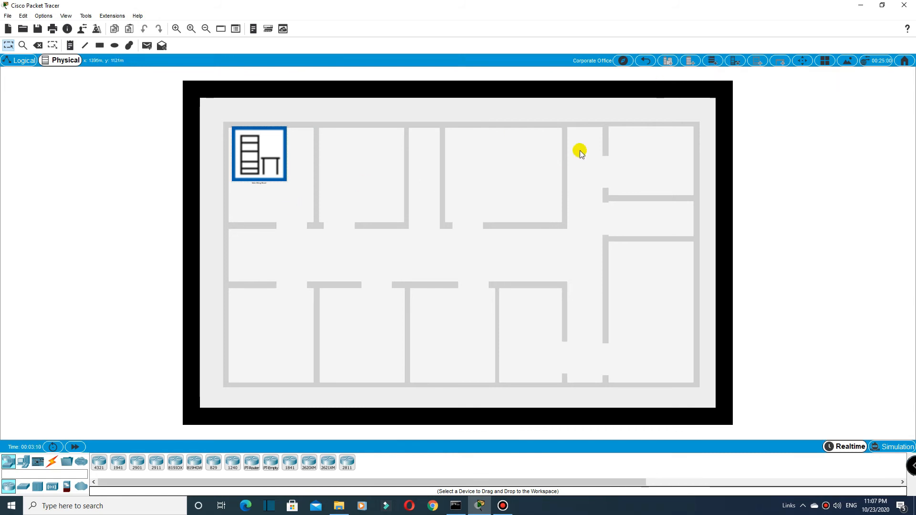
drag(275, 178, 255, 159)
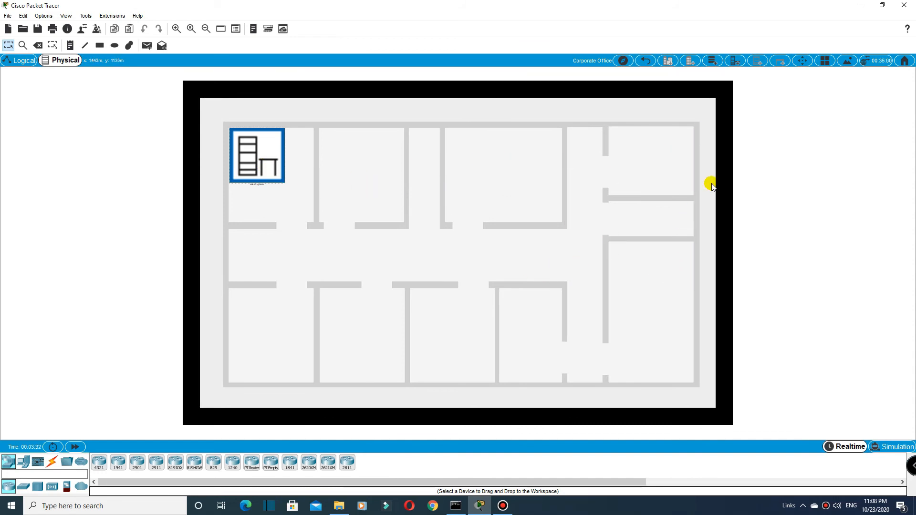
- Add a new wiring closet to Corporate Office and place it in the floor plan's upper-right room
click(735, 61)
drag(235, 125, 322, 175)
drag(435, 207, 675, 148)
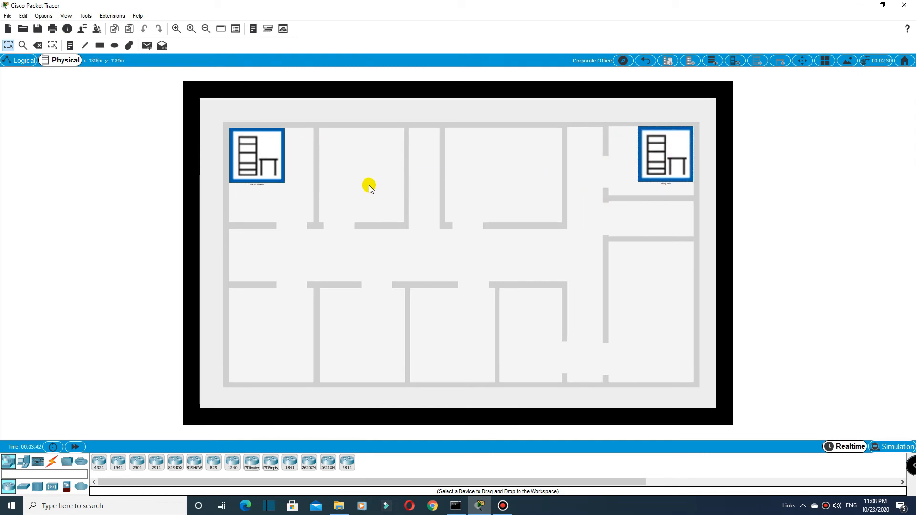
- Enter the Main Wiring Closet in the upper-left room and add a rack to it
click(261, 162)
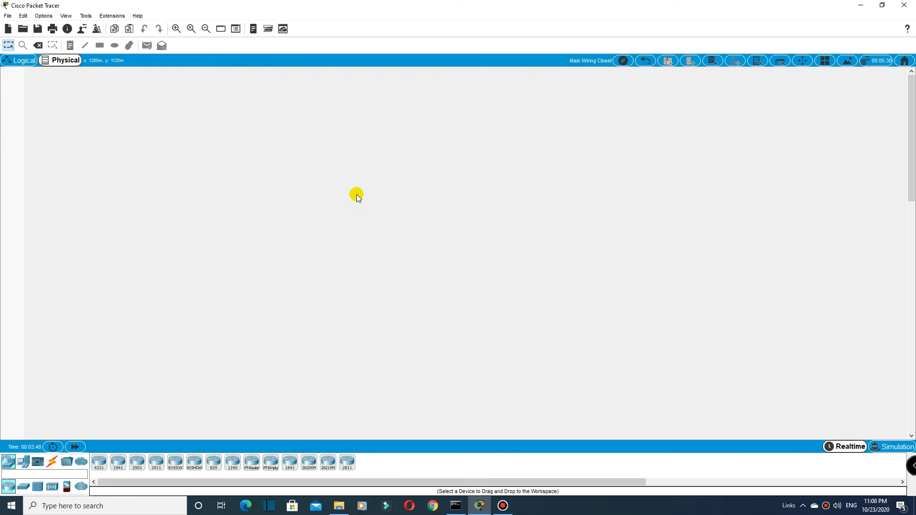
scroll(357, 194, down, 2)
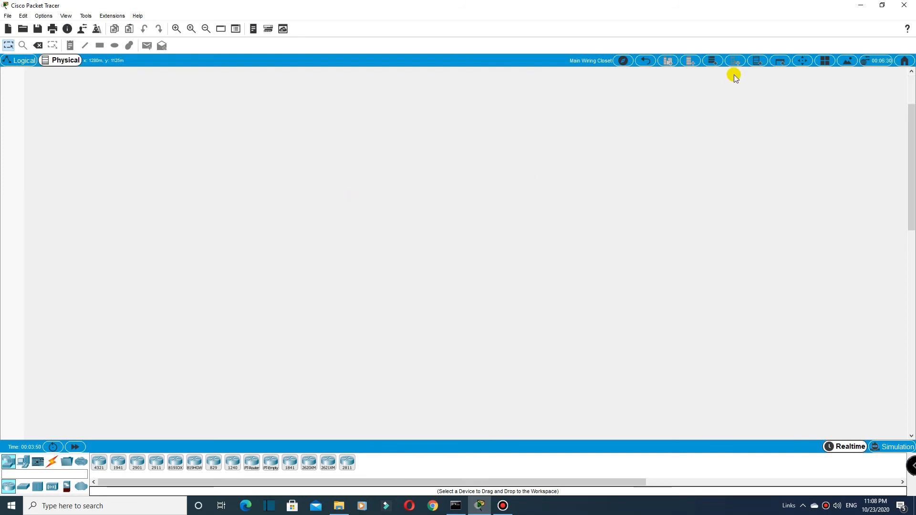
click(758, 60)
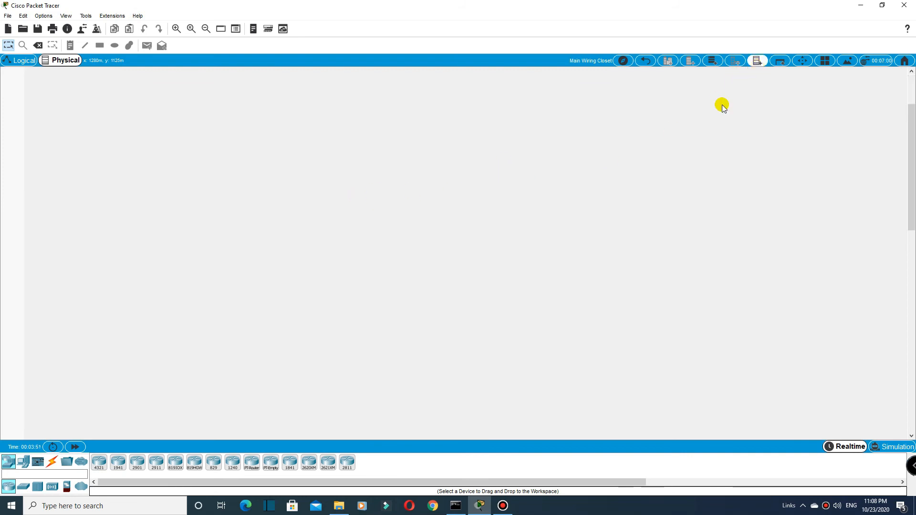
click(758, 63)
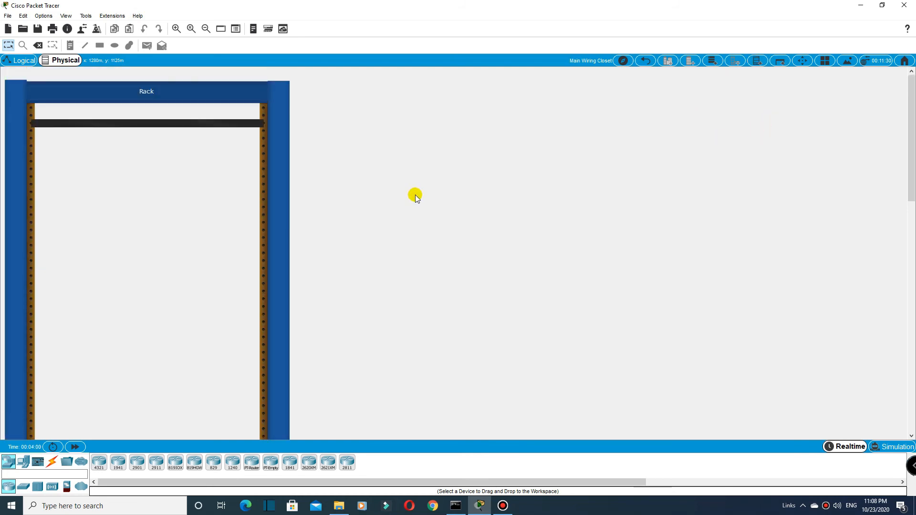
scroll(416, 196, down, 2)
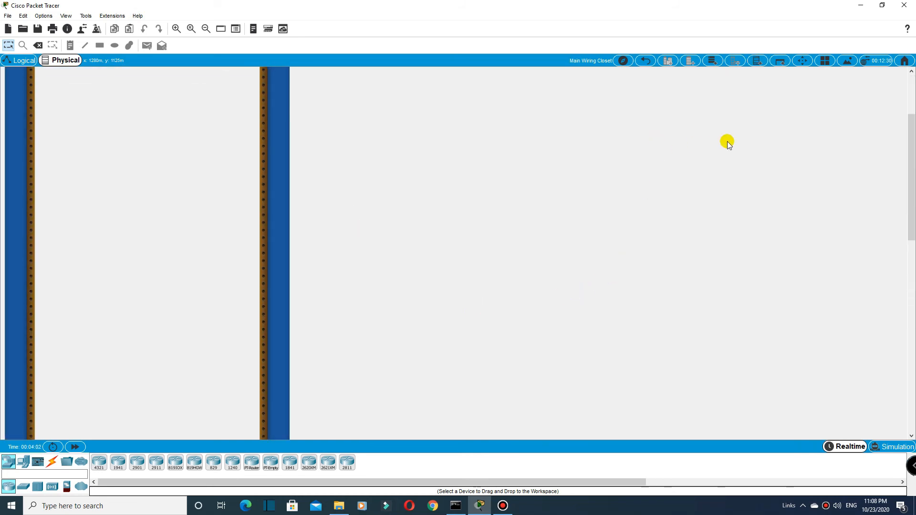
scroll(727, 141, up, 2)
- Add a table beside the rack in the Main Wiring Closet
click(781, 63)
scroll(509, 268, down, 3)
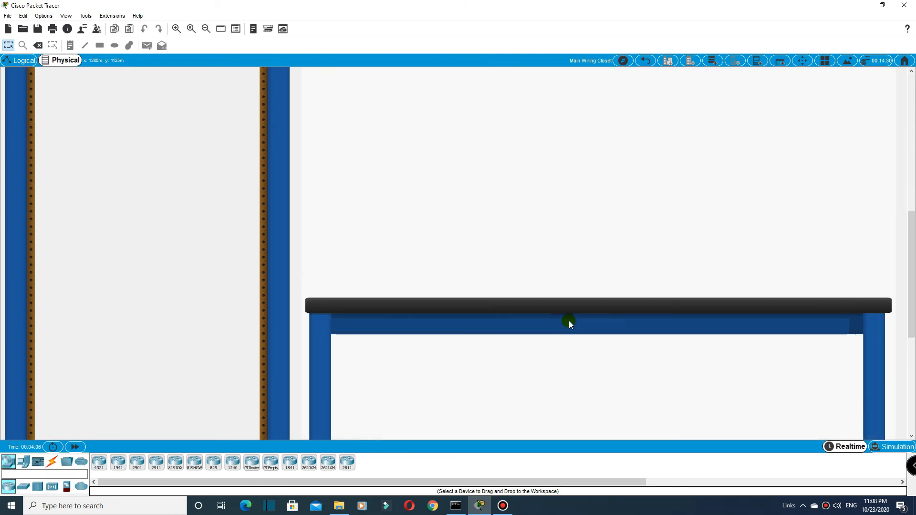
scroll(569, 321, up, 4)
scroll(198, 238, down, 1)
scroll(201, 235, up, 1)
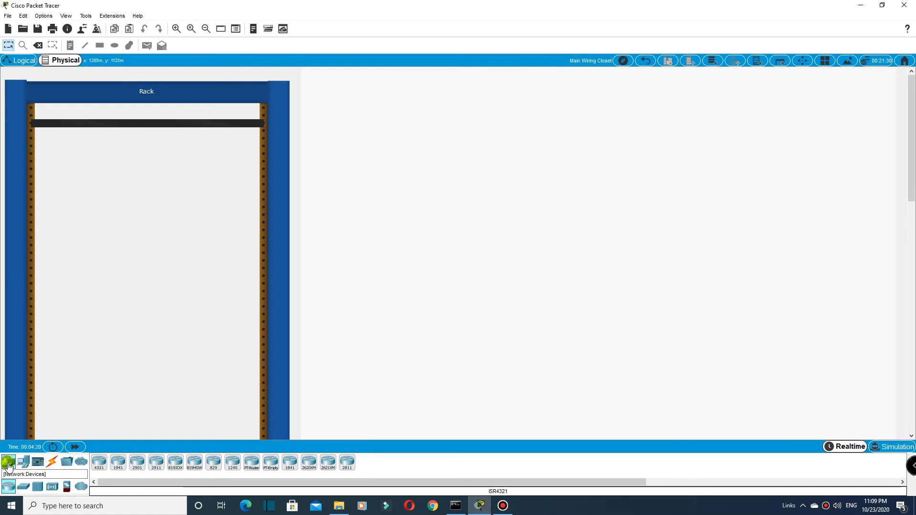
- Mount two ISR4321 routers in the Main Wiring Closet's rack, one below the other
click(100, 467)
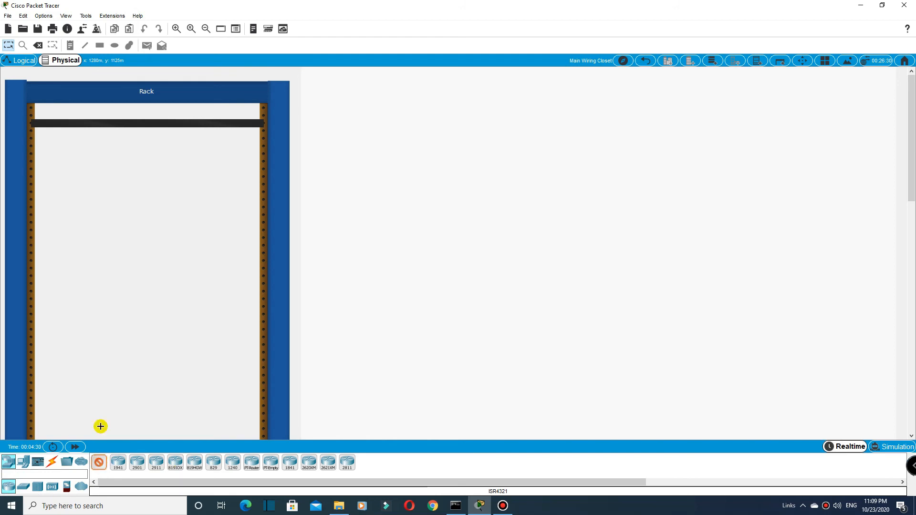
click(97, 163)
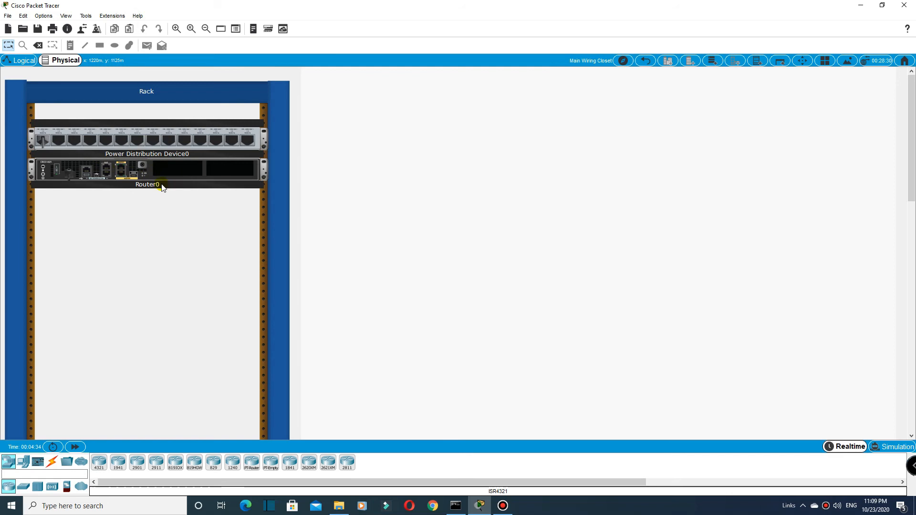
drag(104, 466, 107, 240)
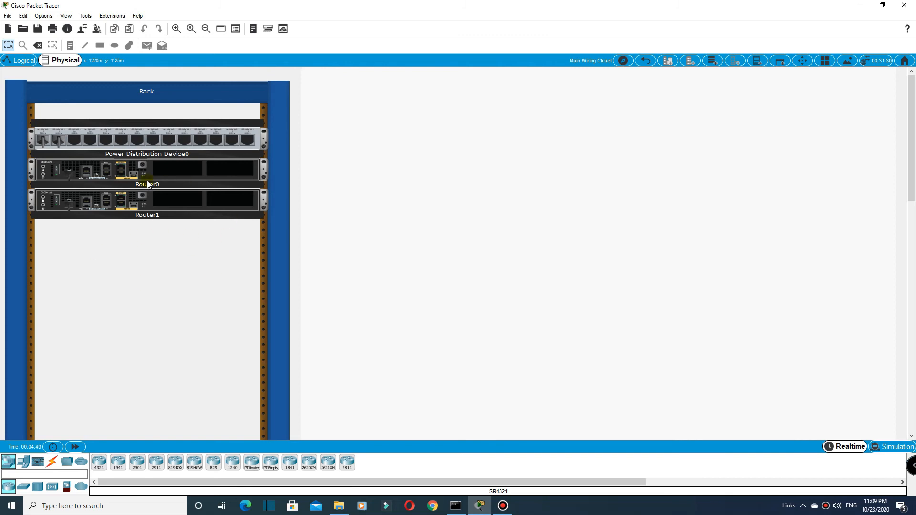
scroll(274, 236, down, 3)
scroll(277, 239, up, 3)
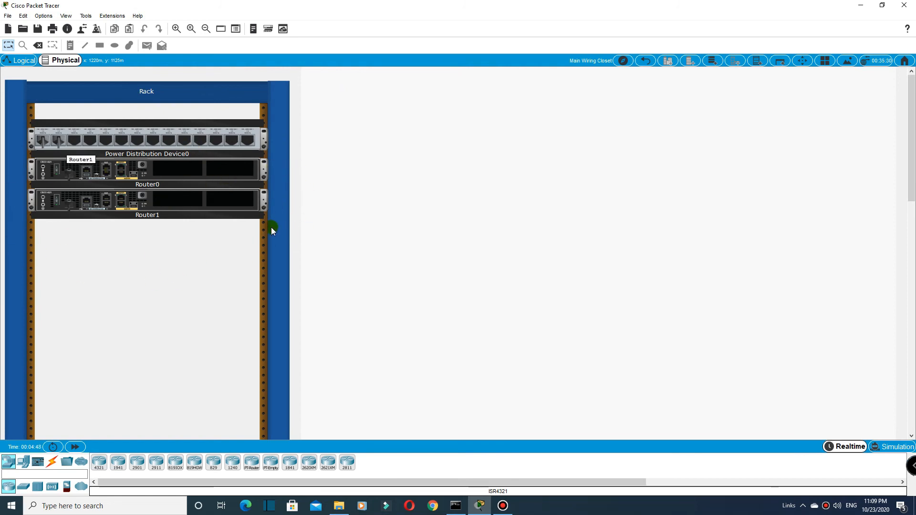
- Place a laptop from the end devices on the Main Wiring Closet's table
scroll(286, 291, down, 3)
scroll(289, 404, down, 2)
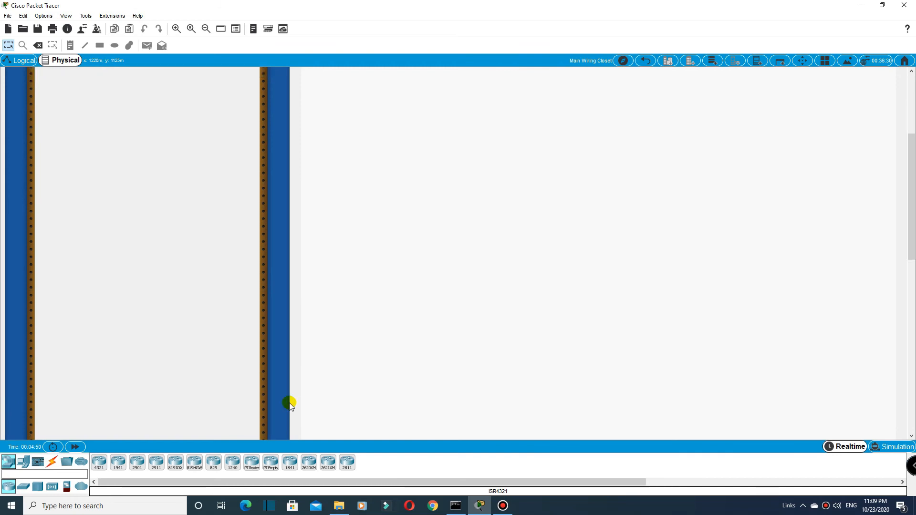
scroll(310, 394, down, 3)
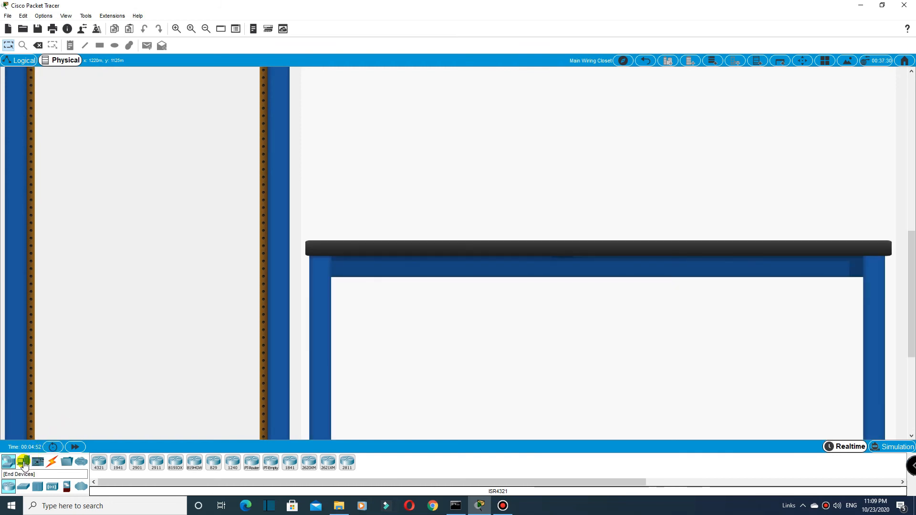
click(24, 463)
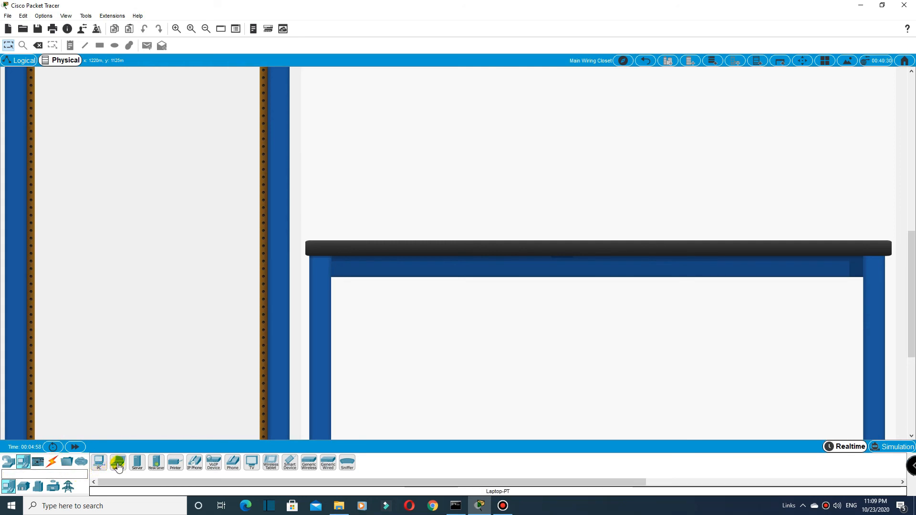
drag(119, 468, 399, 179)
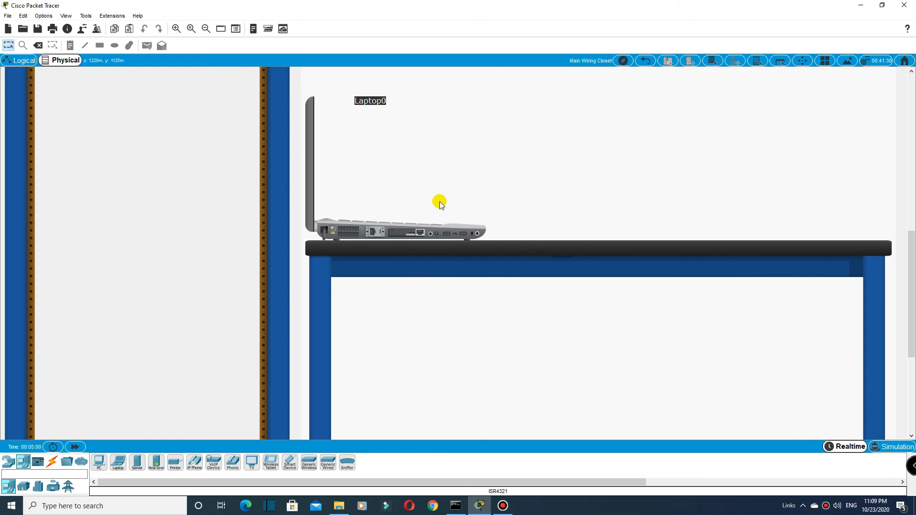
scroll(462, 231, down, 2)
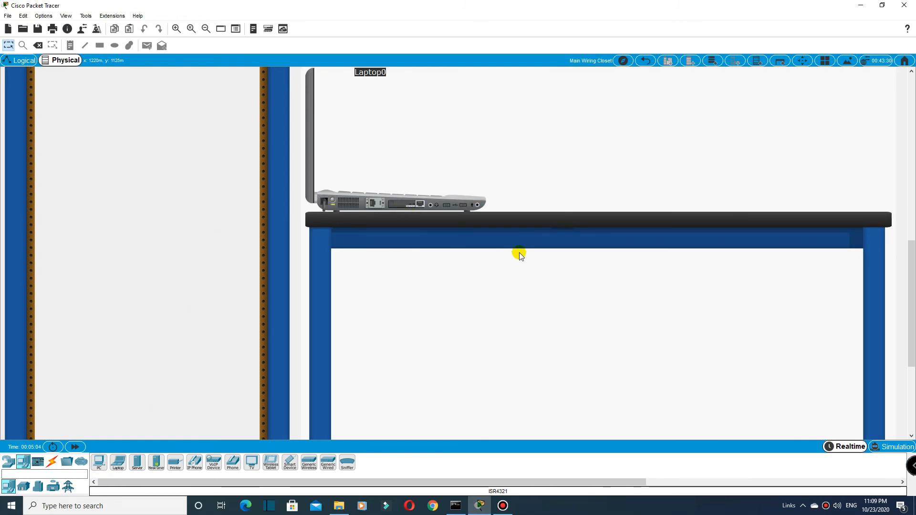
scroll(523, 236, up, 4)
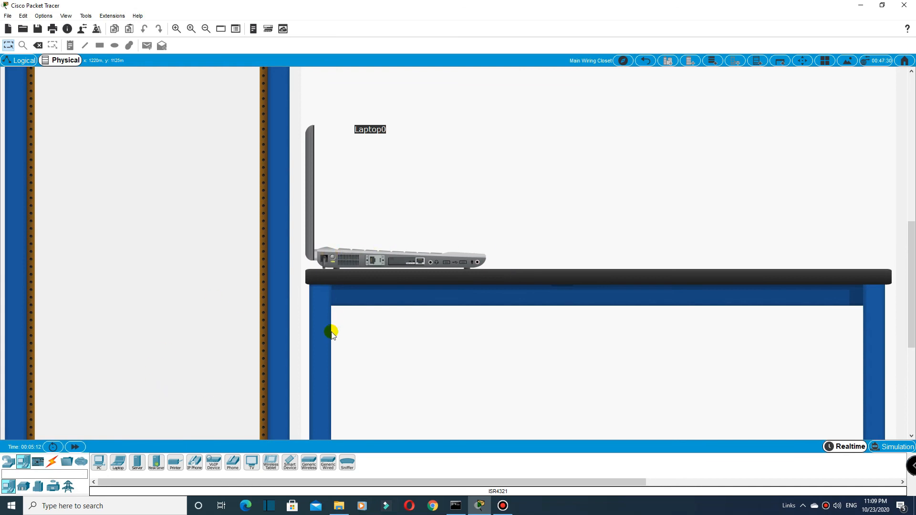
scroll(556, 317, down, 5)
scroll(555, 317, up, 3)
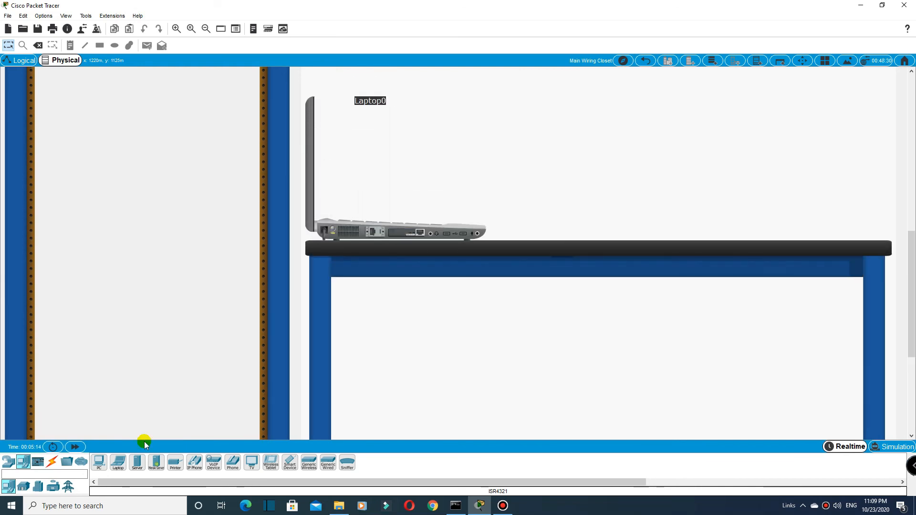
- Place a PC on the table beside the laptop
click(99, 462)
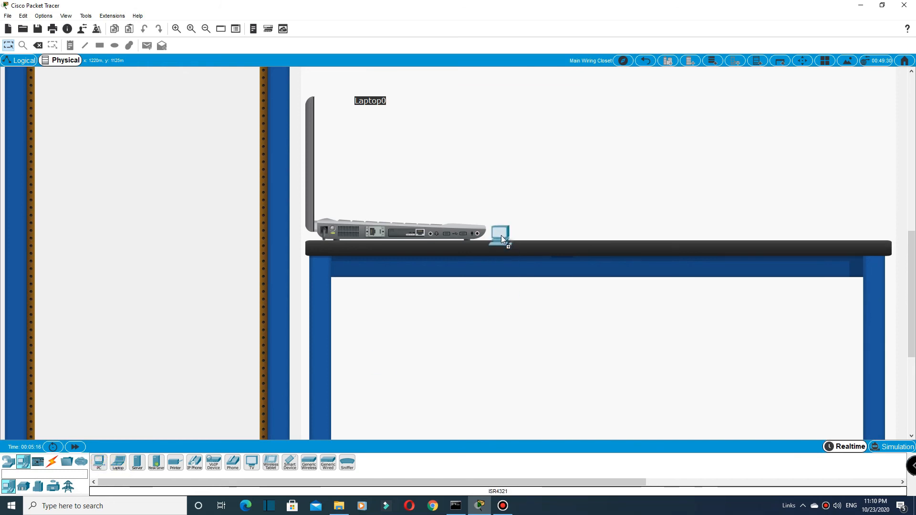
click(502, 234)
scroll(714, 193, up, 5)
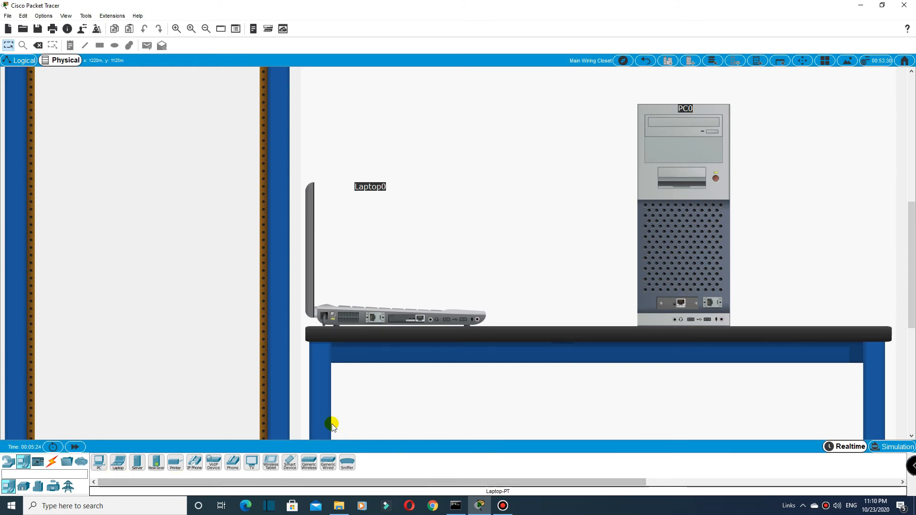
scroll(723, 287, down, 3)
scroll(724, 287, down, 4)
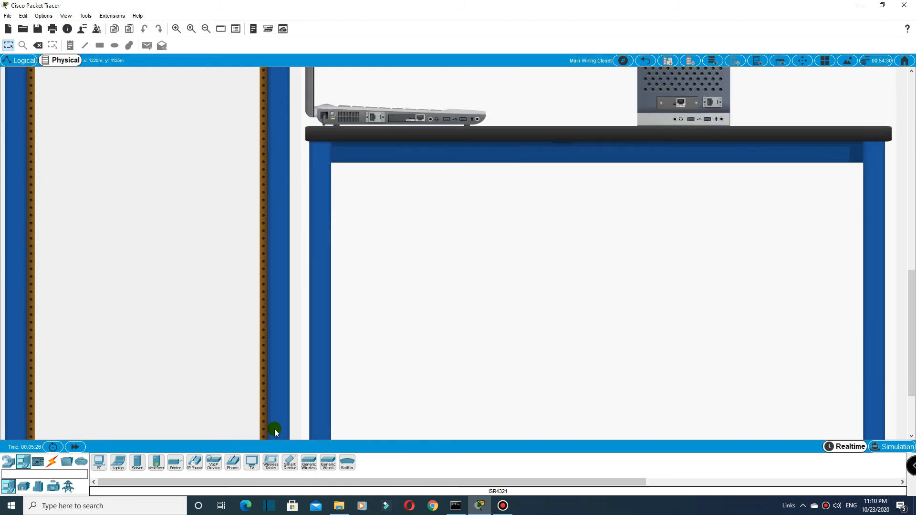
scroll(593, 374, up, 7)
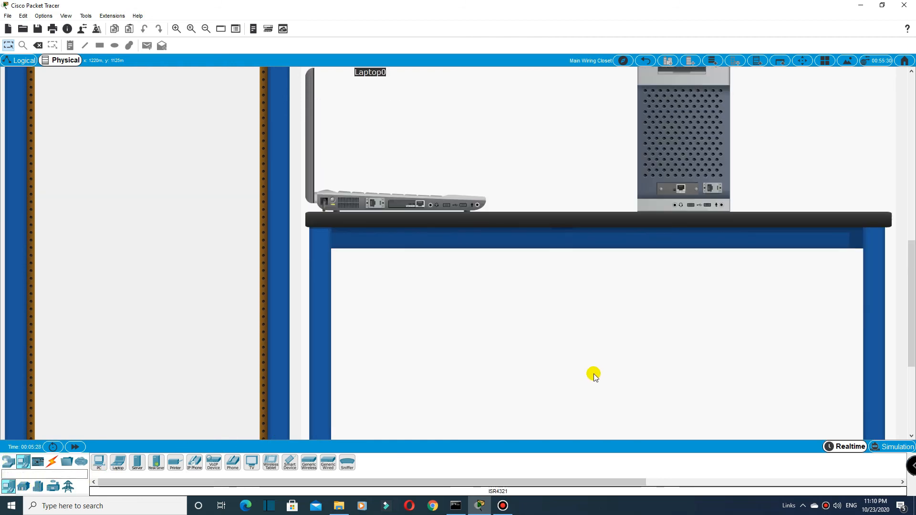
scroll(594, 376, up, 2)
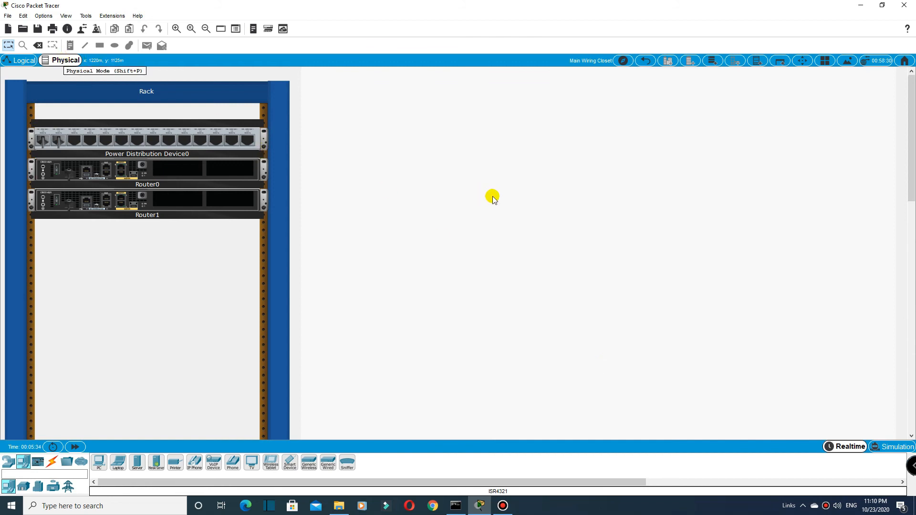
- Switch to the logical workspace and examine where the routers, laptop and PC are located
click(8, 62)
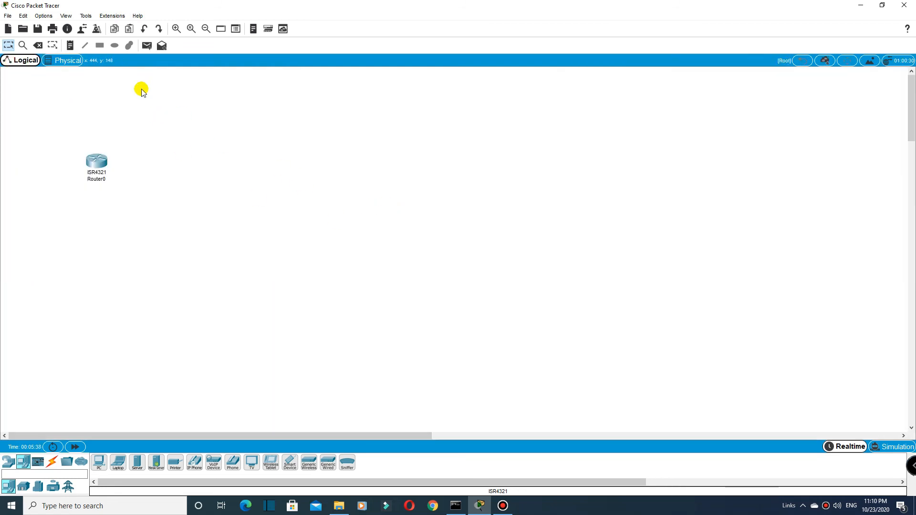
scroll(191, 227, down, 10)
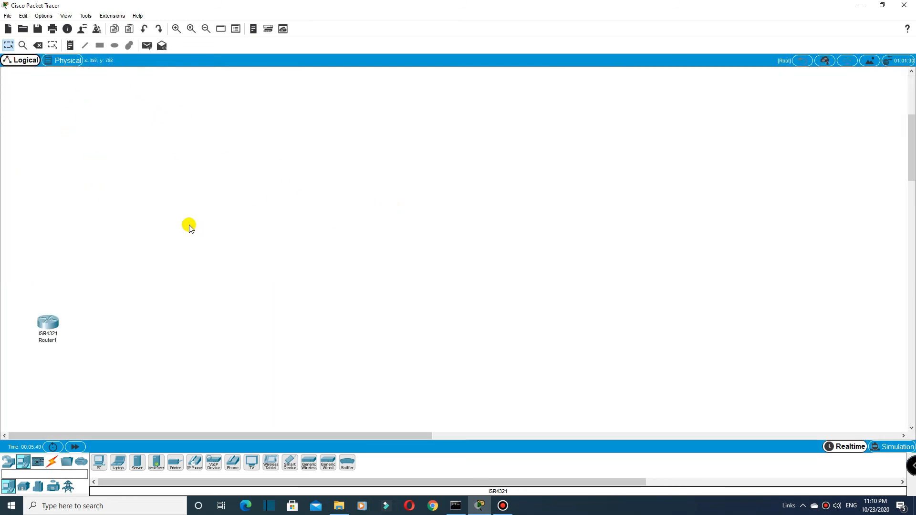
scroll(253, 305, down, 8)
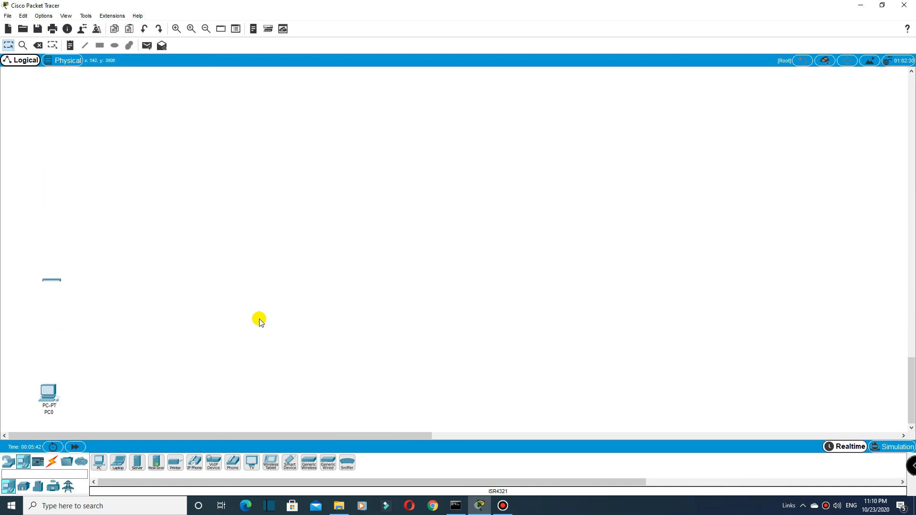
scroll(262, 315, up, 15)
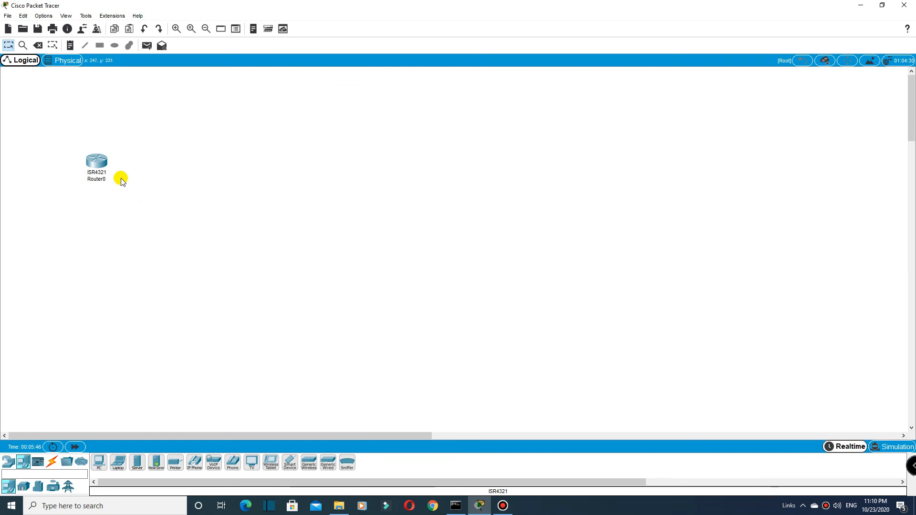
scroll(121, 224, down, 3)
scroll(125, 237, up, 3)
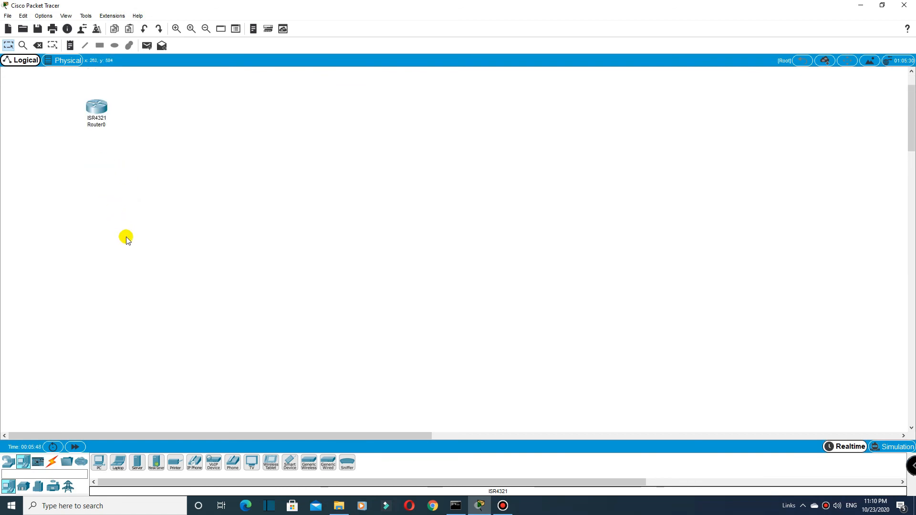
- Move Router1 up beside Router0 in the logical workspace
scroll(125, 238, down, 3)
scroll(117, 258, up, 1)
scroll(108, 277, down, 1)
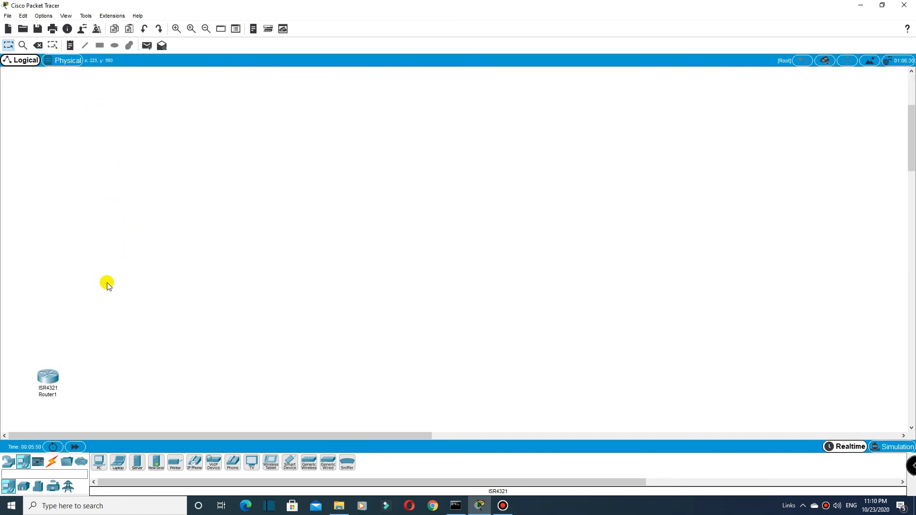
drag(54, 378, 219, 157)
scroll(220, 163, up, 3)
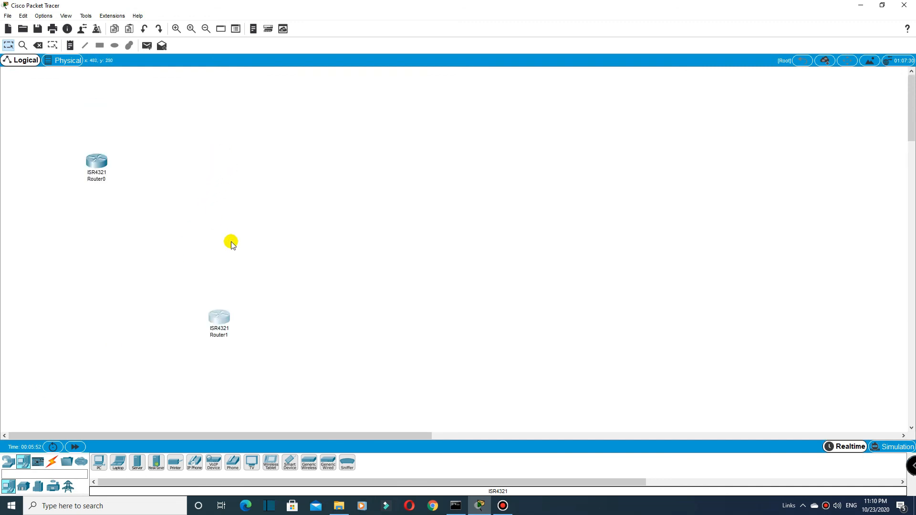
drag(222, 320, 232, 165)
scroll(210, 241, down, 10)
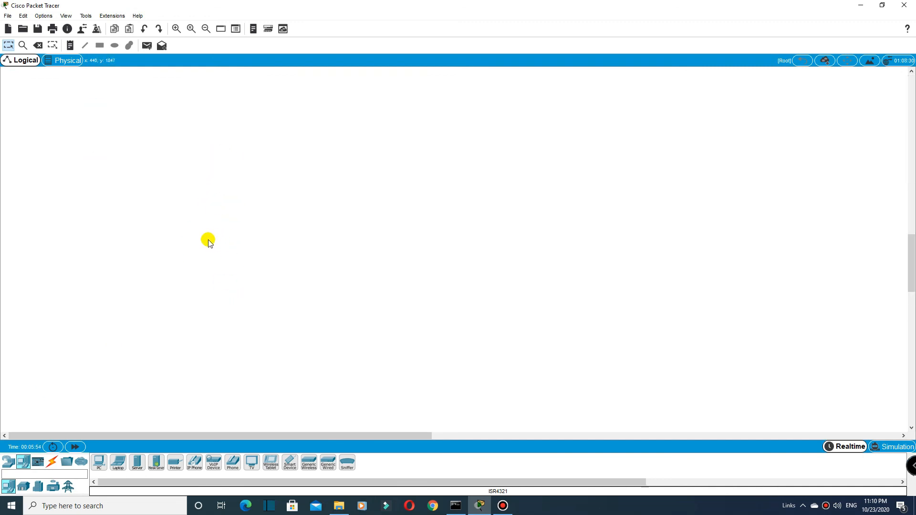
- Move Laptop0 up through the logical workspace, closer to the routers
scroll(143, 258, down, 3)
scroll(96, 286, up, 3)
drag(63, 307, 159, 141)
scroll(143, 267, up, 3)
drag(132, 329, 127, 162)
scroll(127, 162, up, 5)
scroll(129, 163, down, 2)
scroll(132, 165, up, 3)
scroll(130, 164, up, 5)
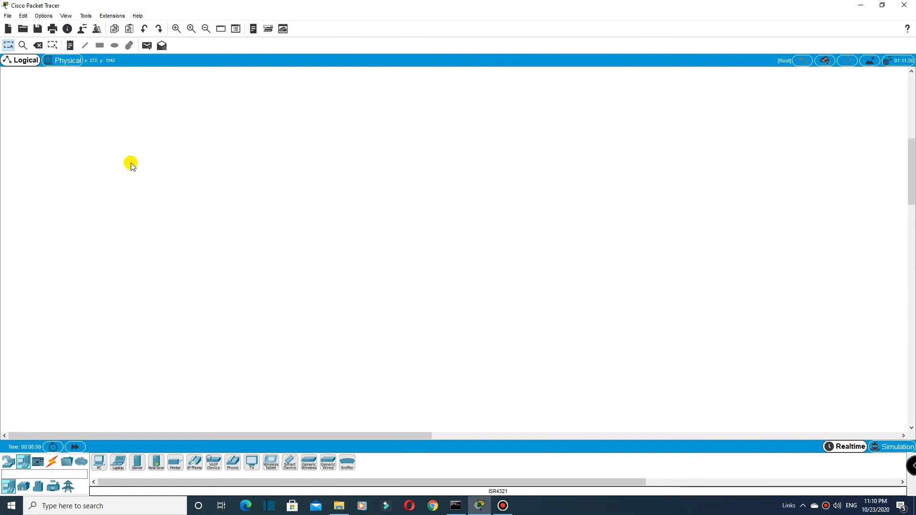
scroll(131, 167, down, 7)
scroll(149, 256, down, 5)
scroll(149, 241, up, 3)
drag(116, 282, 103, 77)
- Move PC0 from the lower end of the logical workspace up to the area around Laptop0
scroll(128, 148, down, 5)
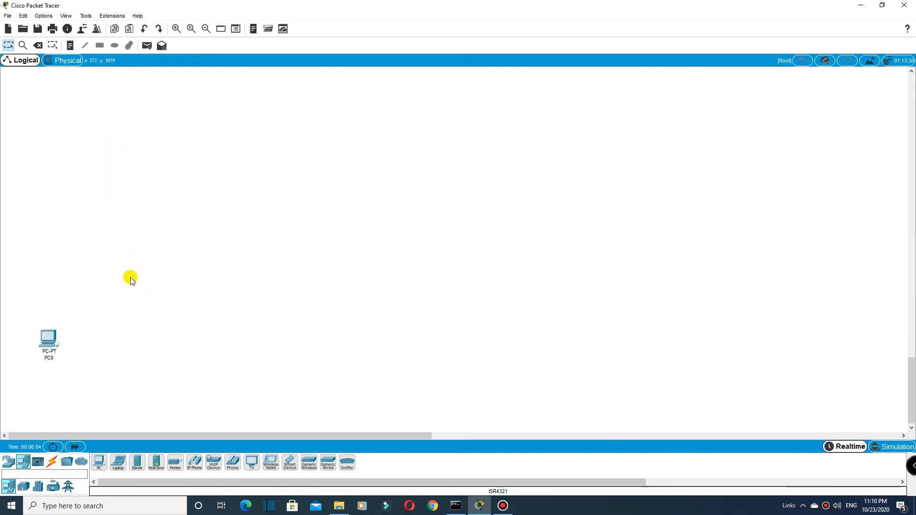
drag(44, 335, 209, 168)
scroll(240, 134, up, 2)
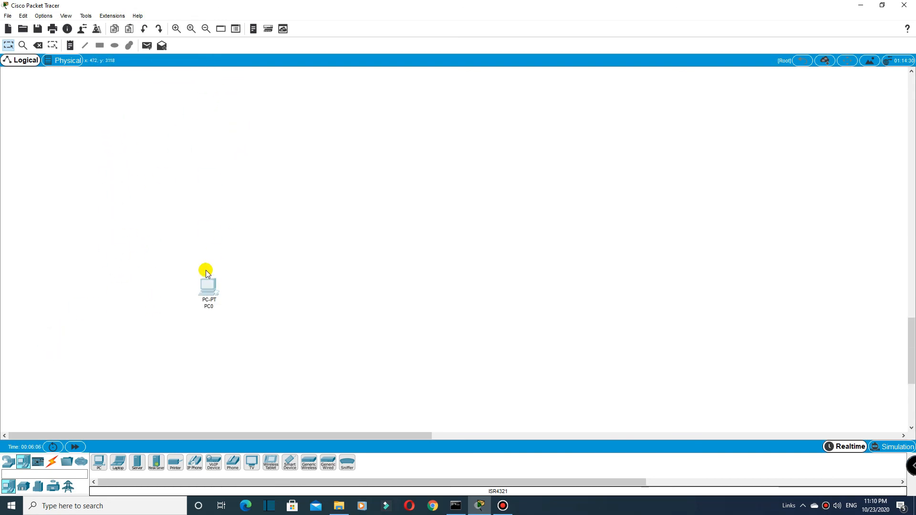
drag(211, 274, 215, 117)
scroll(215, 270, up, 5)
drag(215, 332, 211, 117)
scroll(222, 122, up, 5)
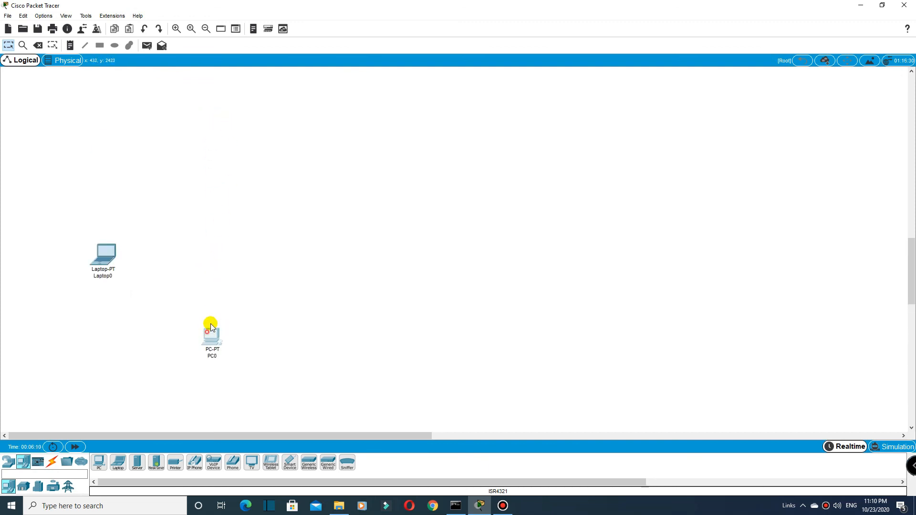
drag(212, 327, 213, 244)
scroll(258, 143, up, 8)
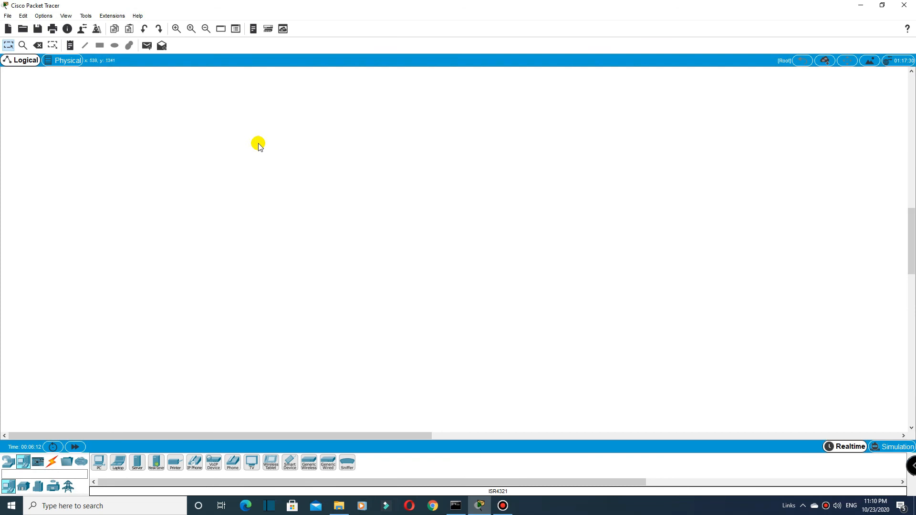
- Move Laptop0 and PC0 further up in the logical workspace, placing them side by side
scroll(208, 231, down, 5)
drag(113, 314, 133, 116)
drag(227, 327, 253, 118)
scroll(182, 149, up, 3)
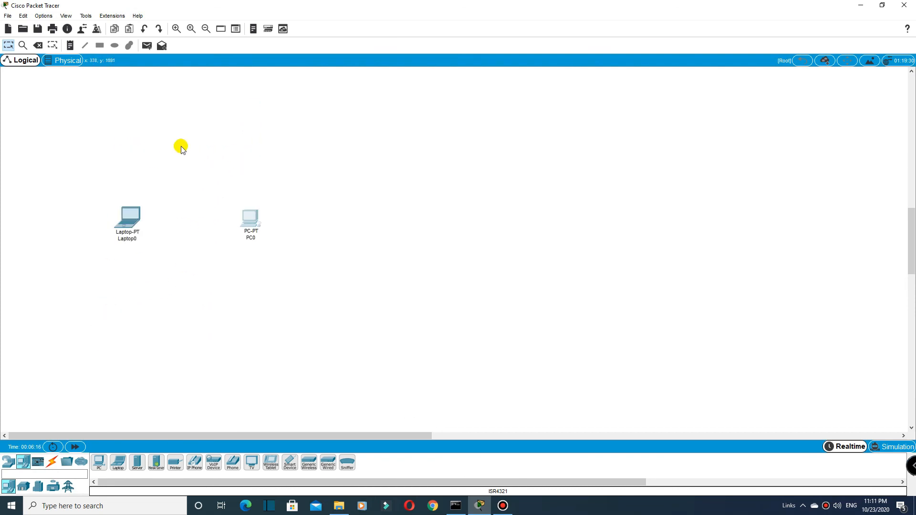
- Return to the physical workspace and examine the table and rack in the Main Wiring Closet
click(62, 65)
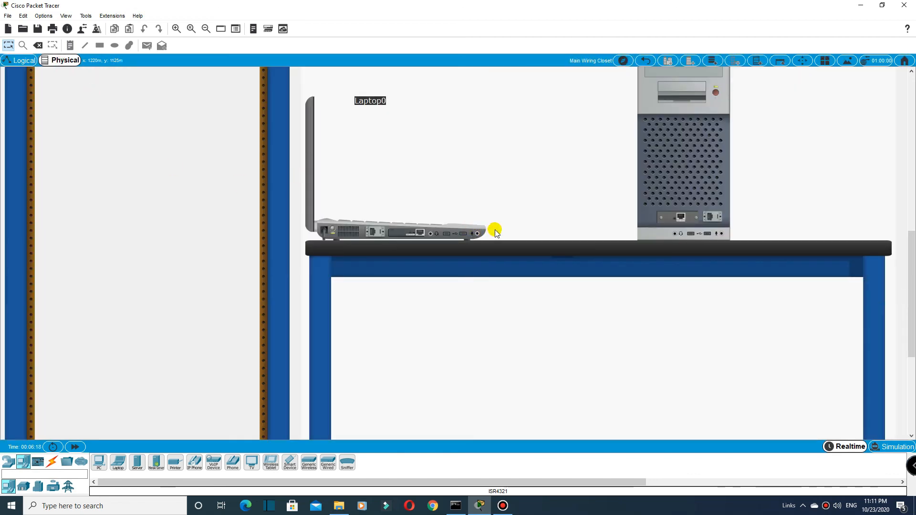
scroll(499, 229, up, 3)
scroll(502, 230, down, 3)
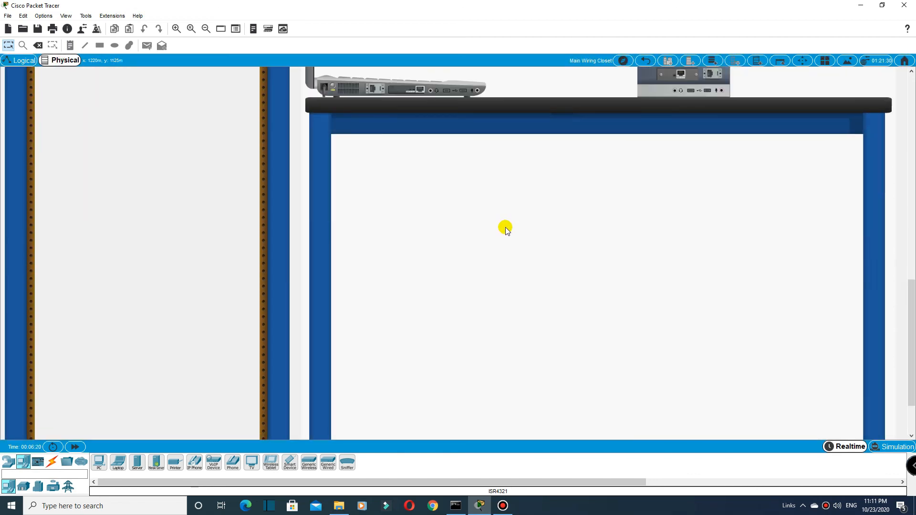
scroll(505, 227, up, 3)
scroll(506, 227, down, 3)
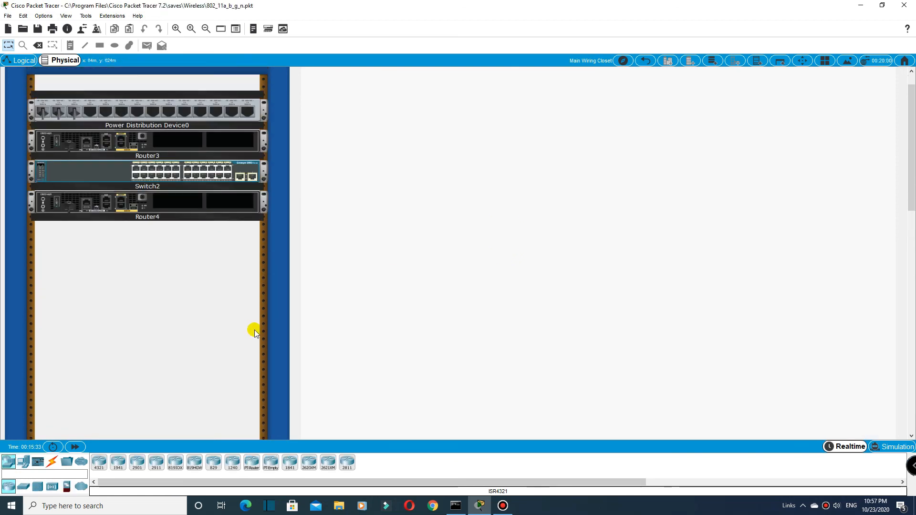
scroll(275, 268, up, 1)
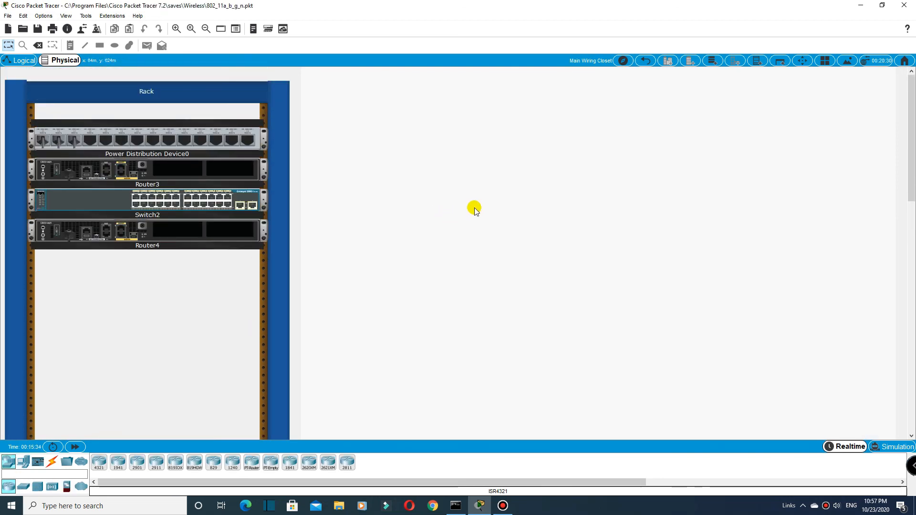
- Go back from the Main Wiring Closet to the Intercity level and view the devices in the logical workspace
click(645, 61)
click(646, 61)
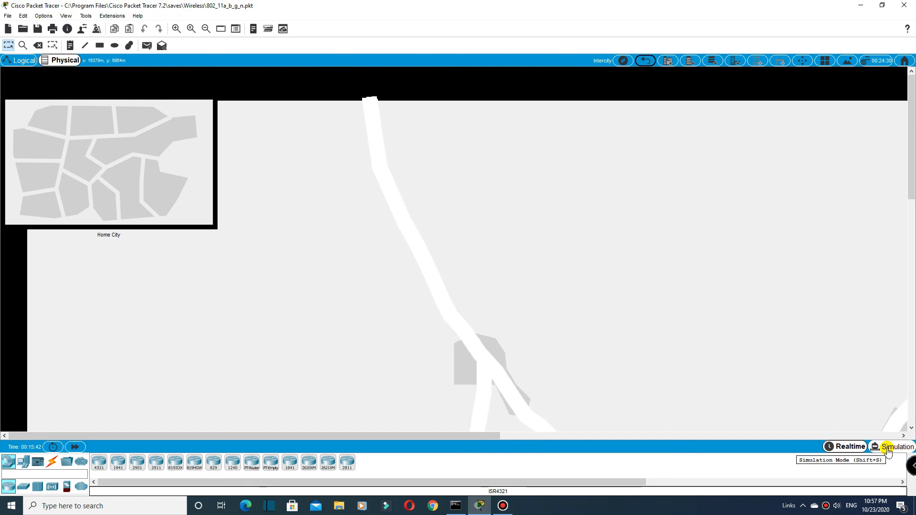
click(23, 62)
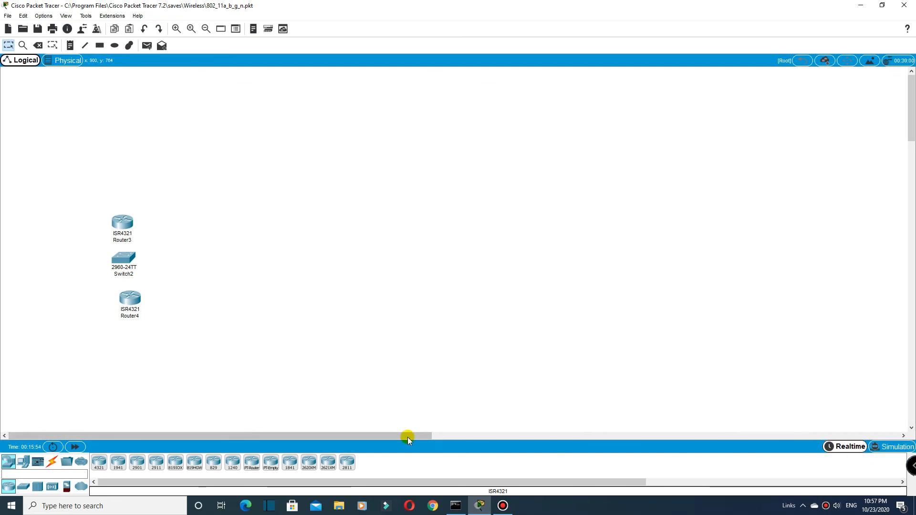
drag(386, 434, 353, 434)
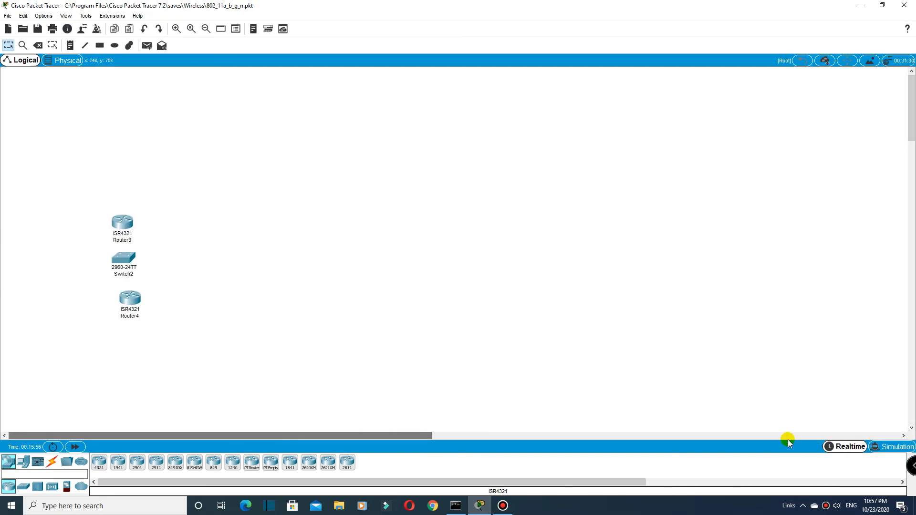
- Switch to Simulation mode, select the routers and switch in the logical workspace, and show the physical workspace
click(882, 451)
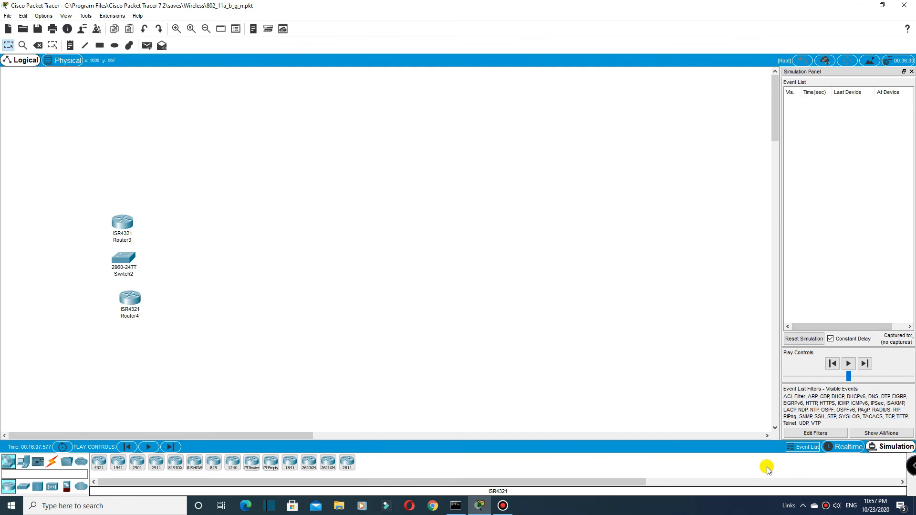
drag(323, 124, 66, 359)
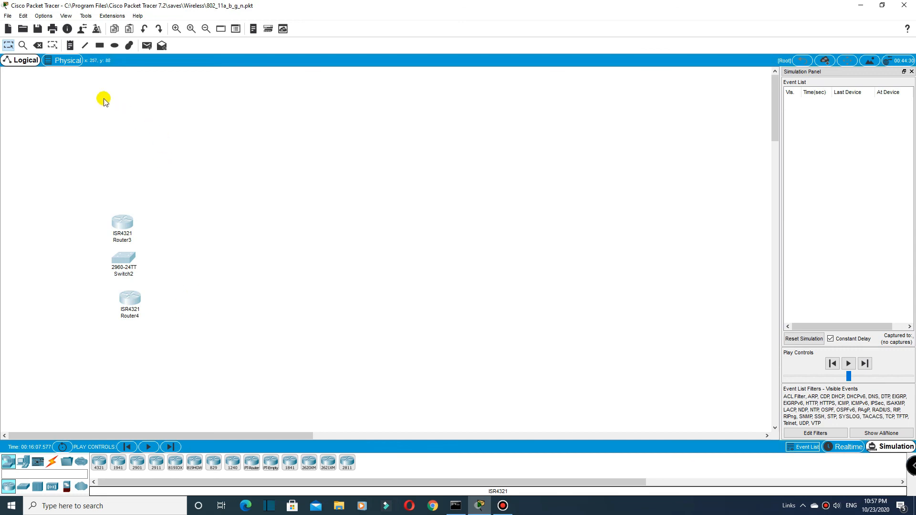
click(67, 60)
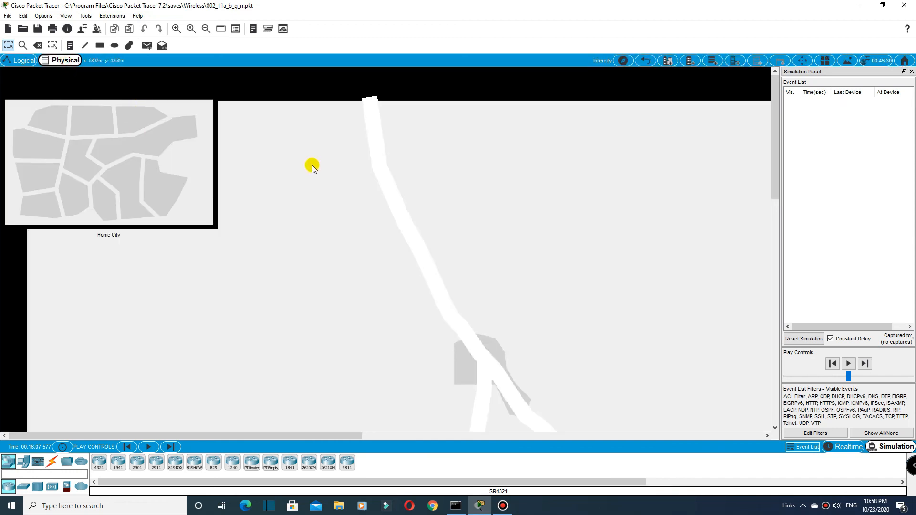
- Close the Simulation Panel and exit the program
click(911, 72)
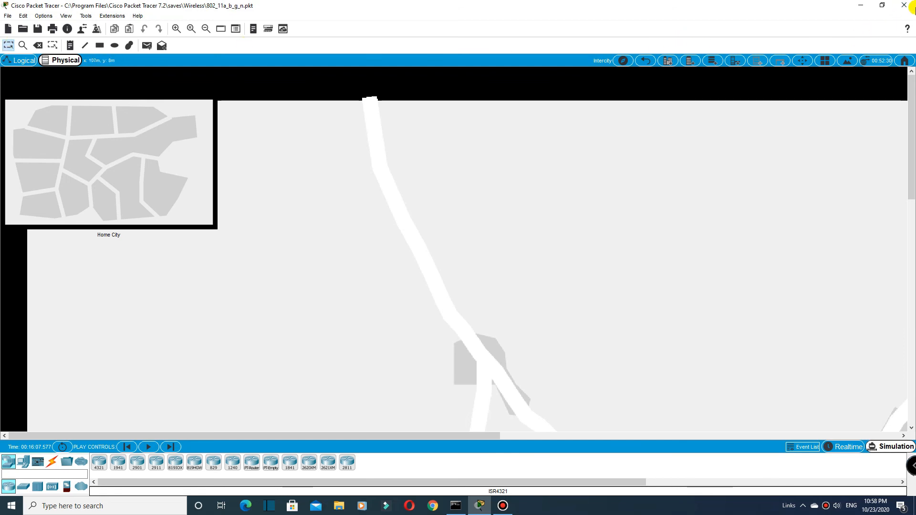
click(904, 6)
click(492, 260)
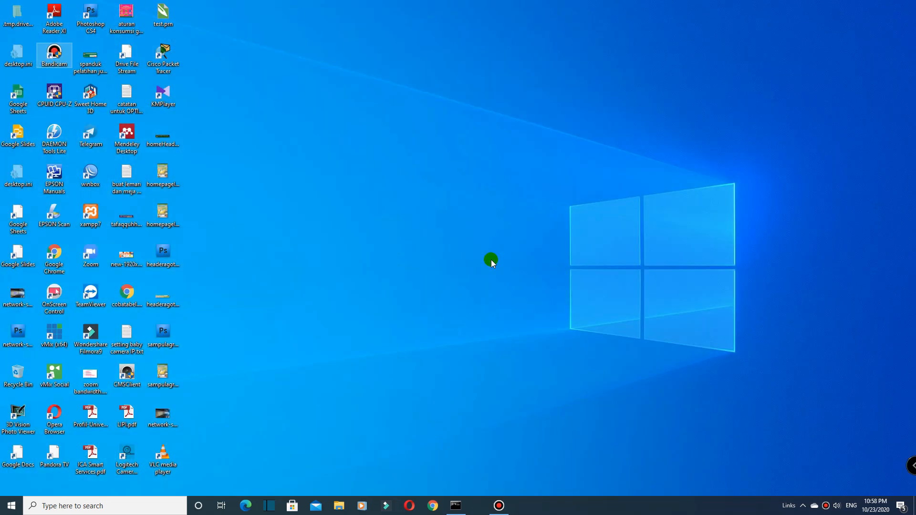